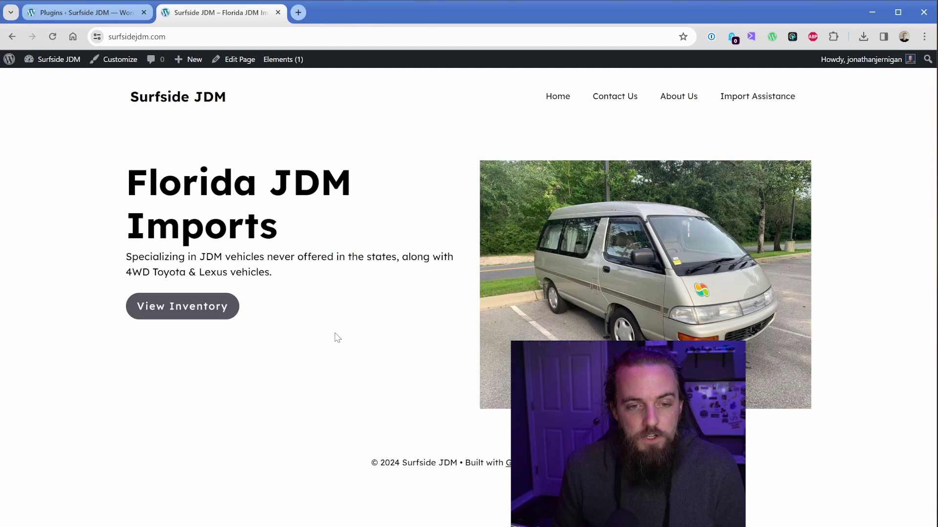
View the inventory page listing the Town Ace Available at $9,500 and select 'inventory' in its URL
click(206, 307)
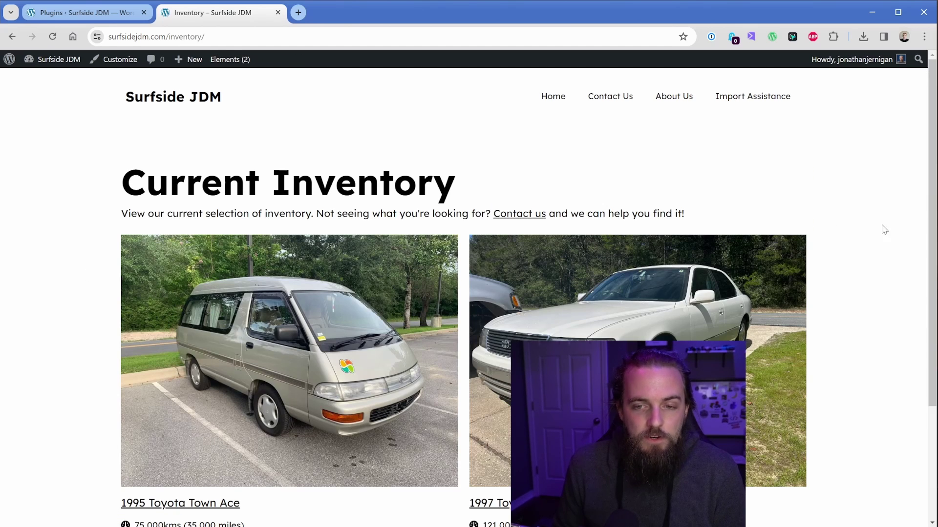
drag(931, 204, 925, 297)
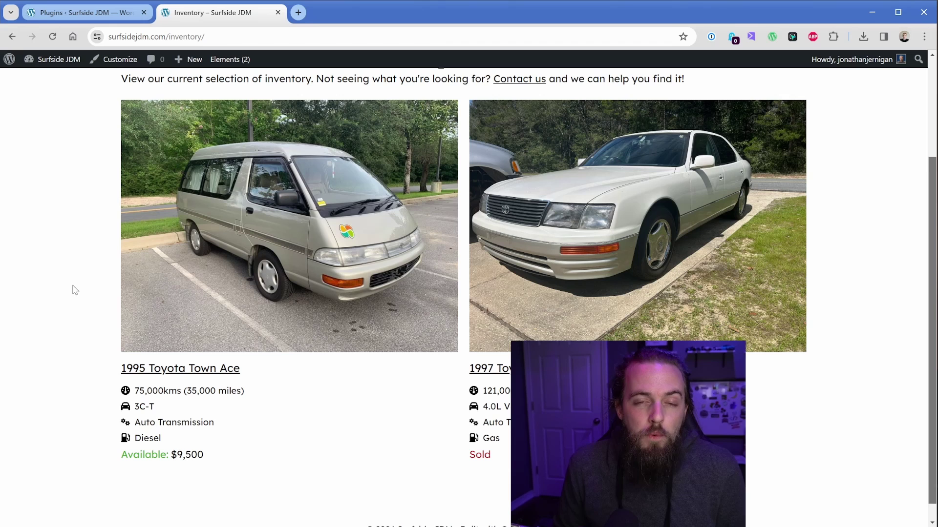
click(168, 37)
double_click(168, 37)
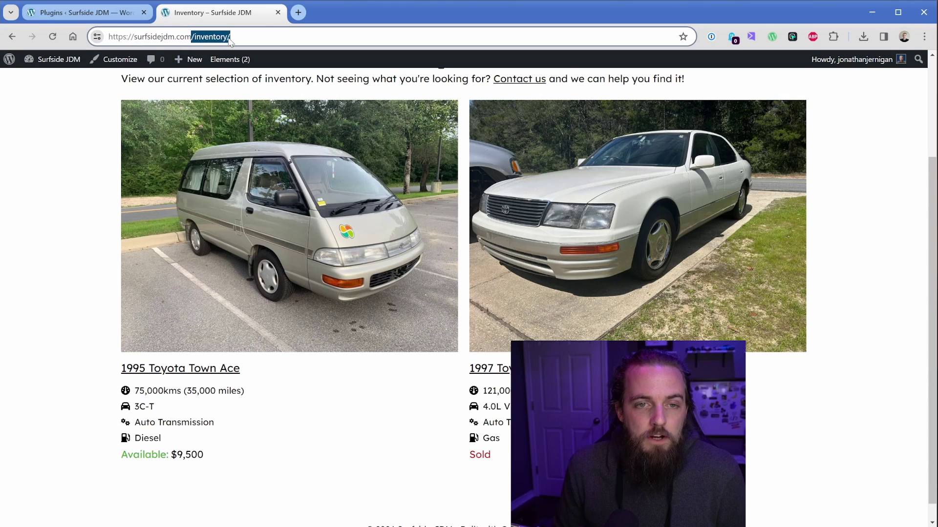
click(73, 180)
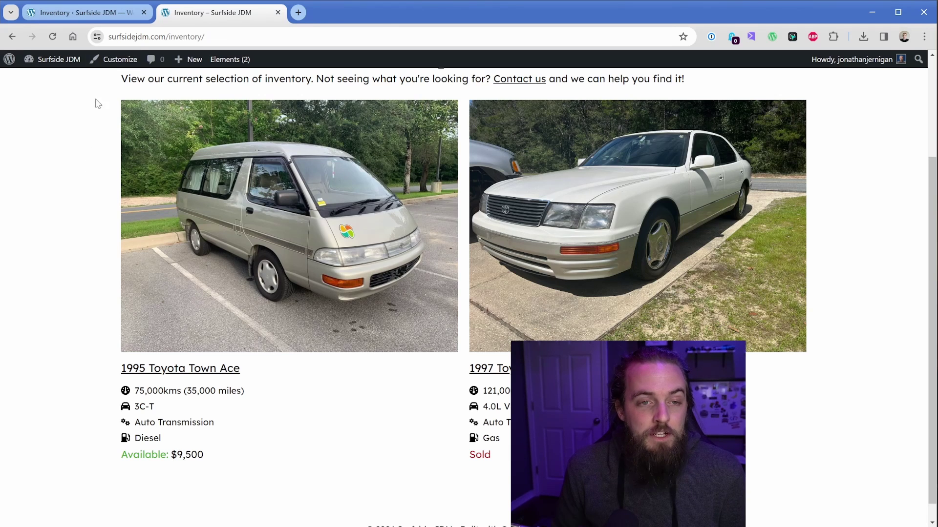
From the admin Inventory list, open the 1995 Toyota Town Ace for editing
click(90, 14)
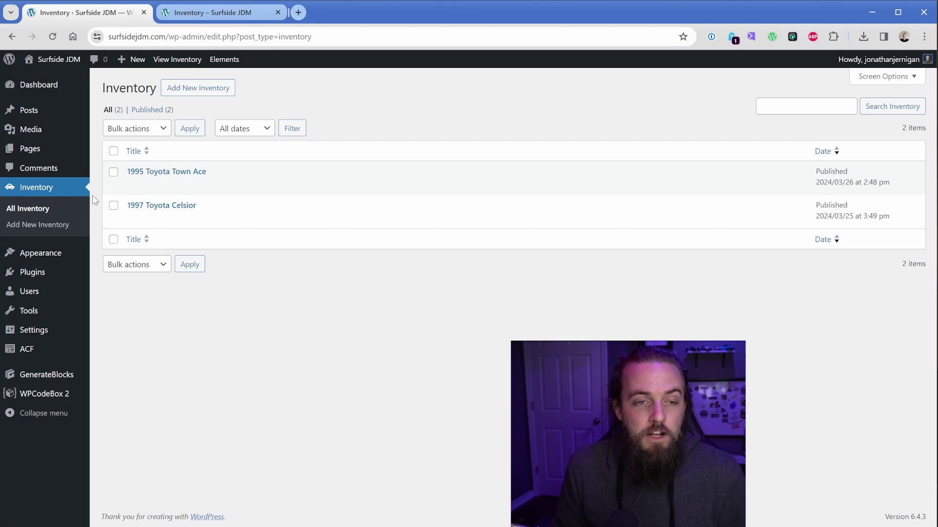
mouse_move(39, 113)
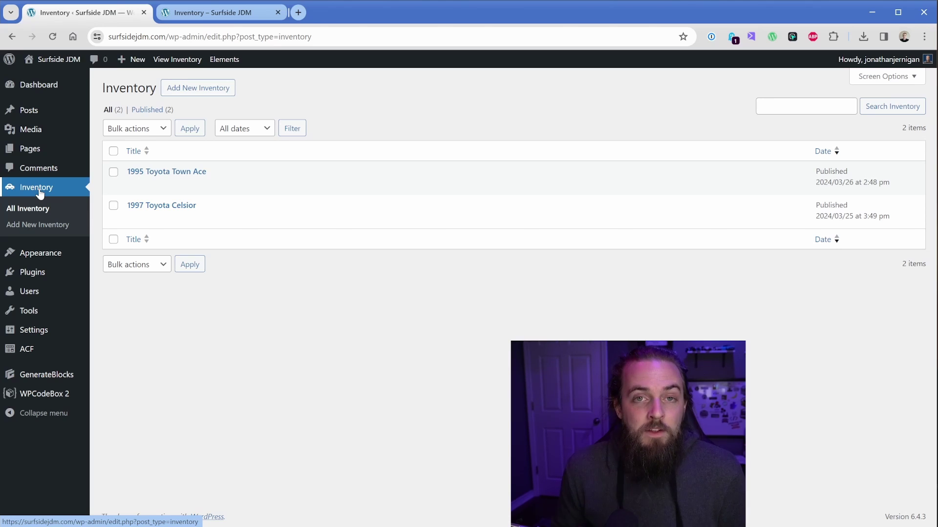
click(133, 186)
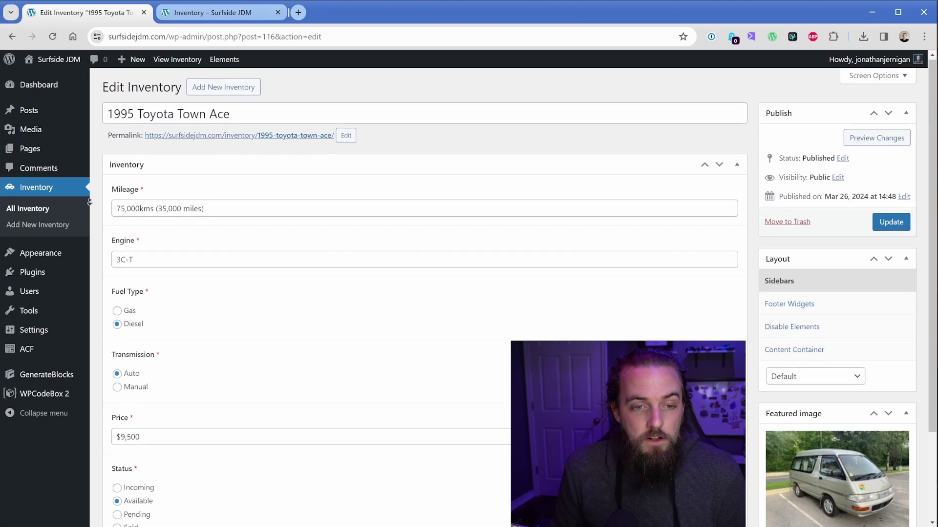
Check the Town Ace's Mileage and Engine fields and clear its Diesel and Auto choices
scroll(96, 186, down, 1)
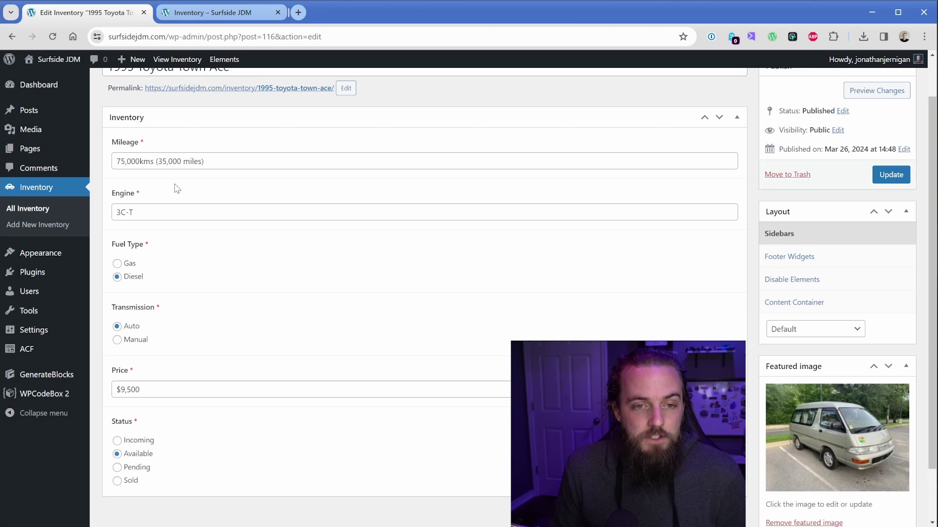
click(205, 161)
click(131, 212)
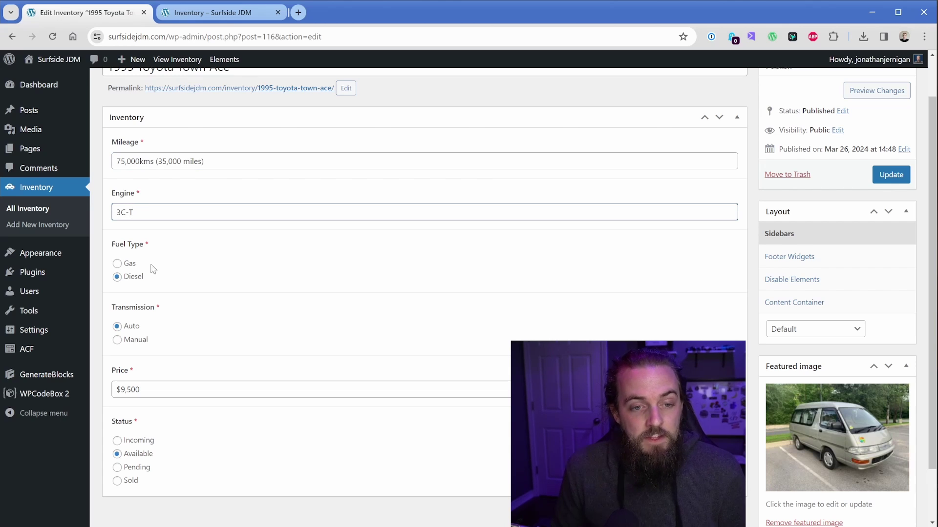
click(130, 277)
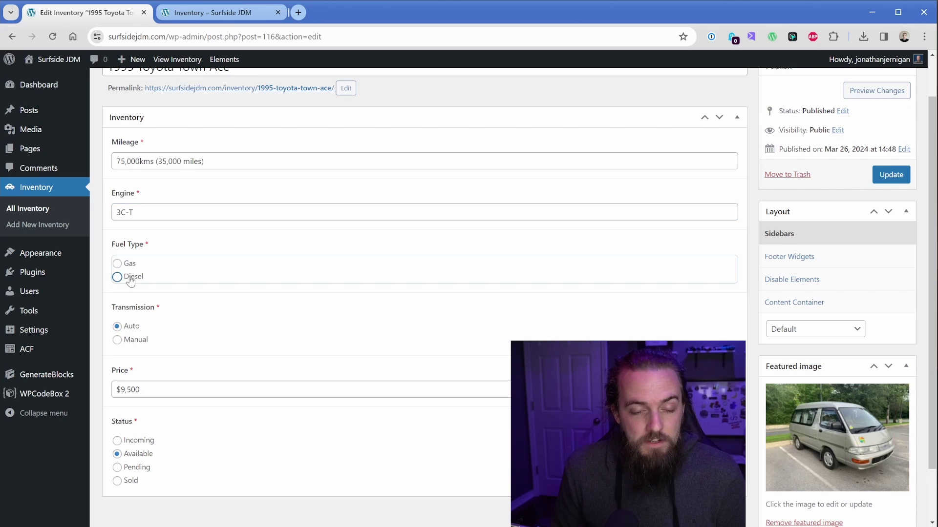
click(128, 326)
key(Tab)
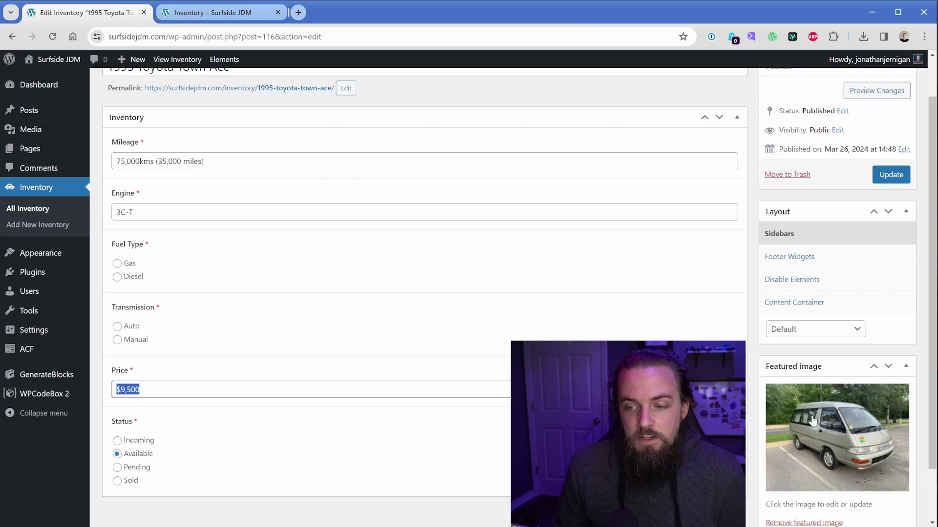
drag(933, 372, 932, 406)
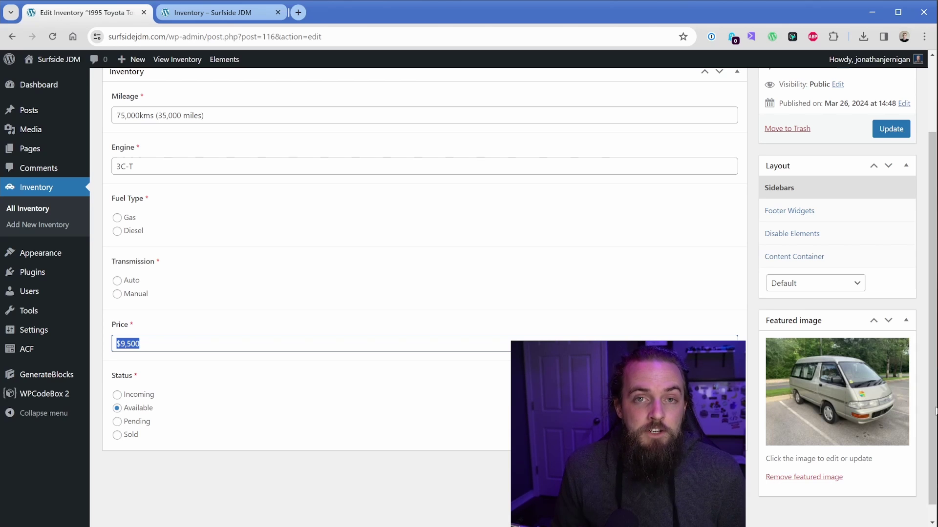
Leave the car edit without saving and open the Cars Archive element from Elements
mouse_move(59, 256)
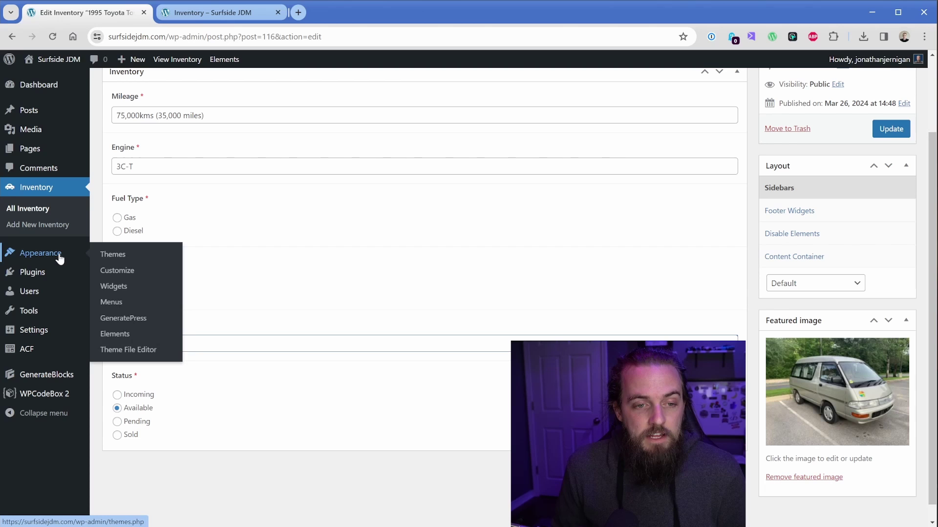
click(122, 335)
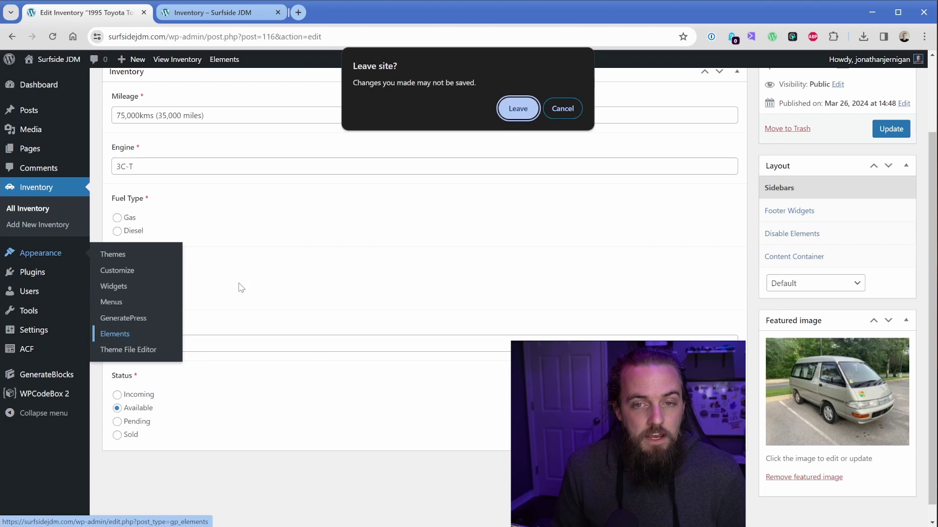
click(518, 110)
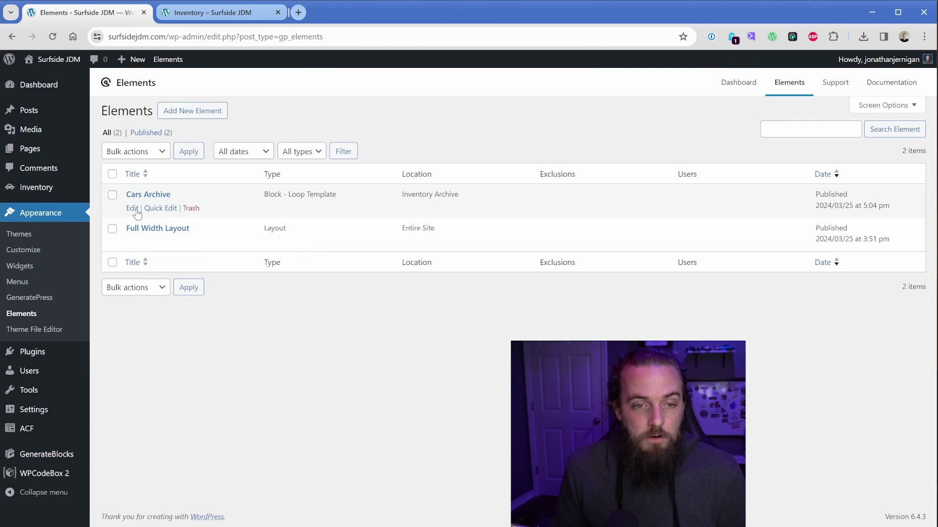
click(132, 209)
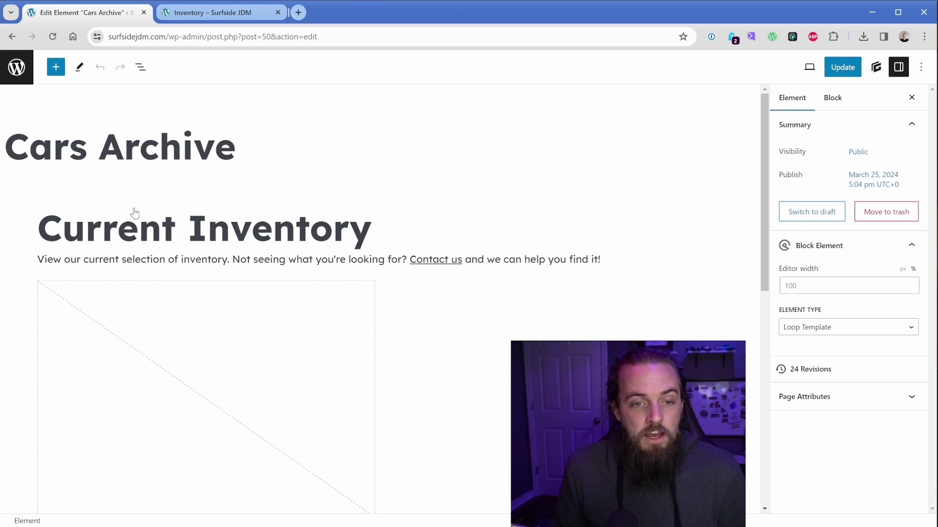
Show the List View outline, select the post title and Query Loop, and collapse the loop
drag(763, 160, 754, 211)
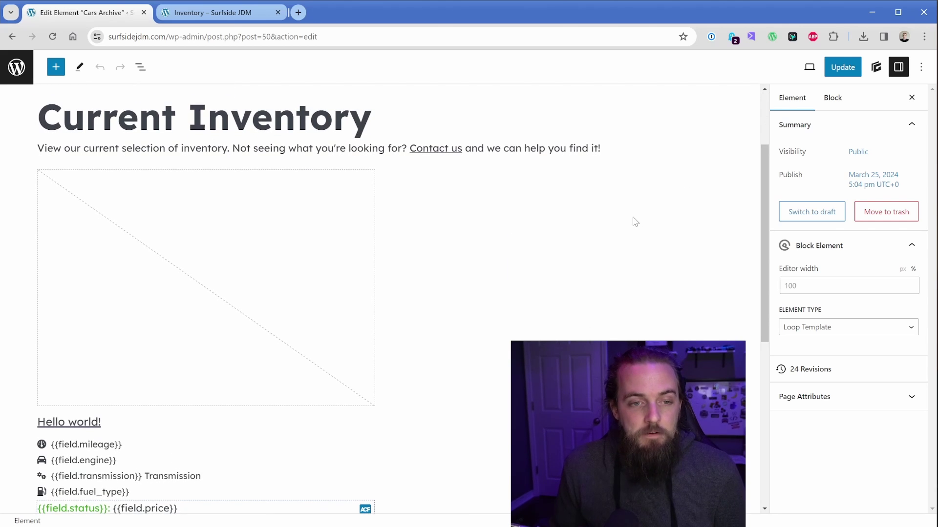
click(141, 67)
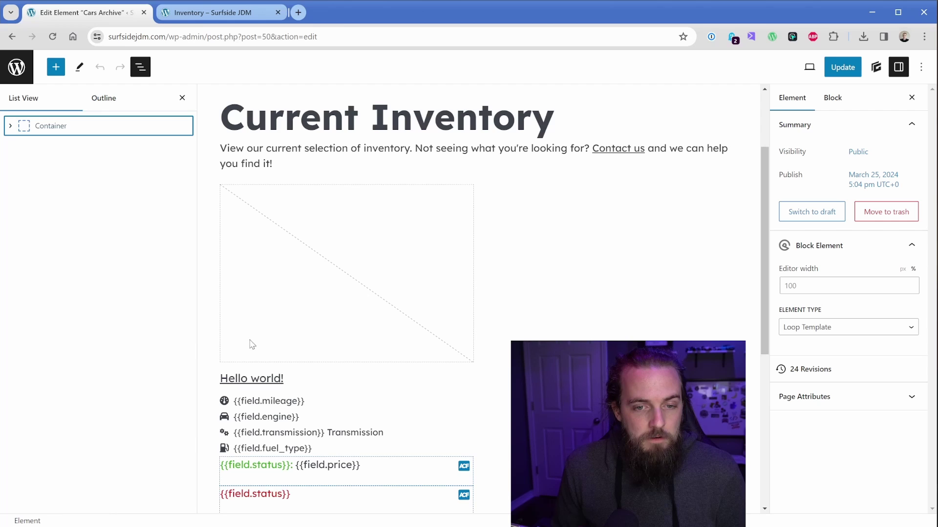
click(317, 378)
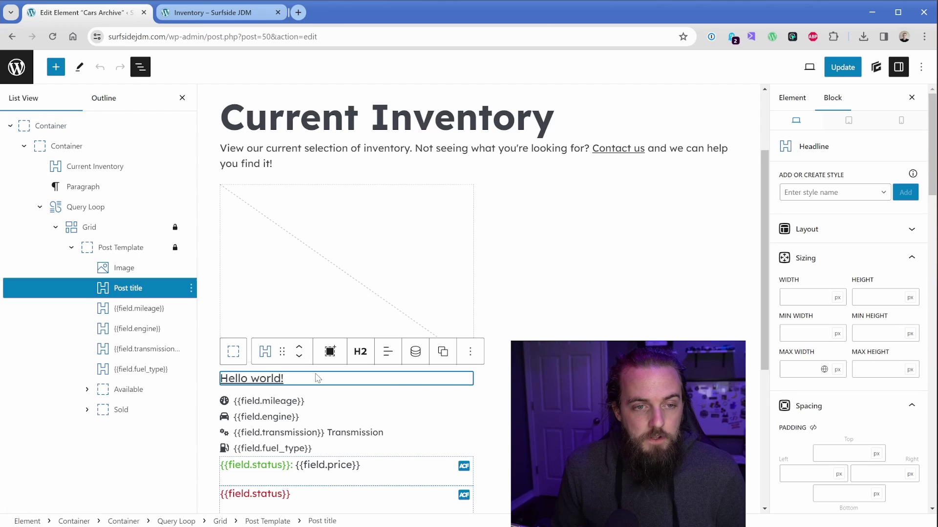
click(62, 214)
click(39, 207)
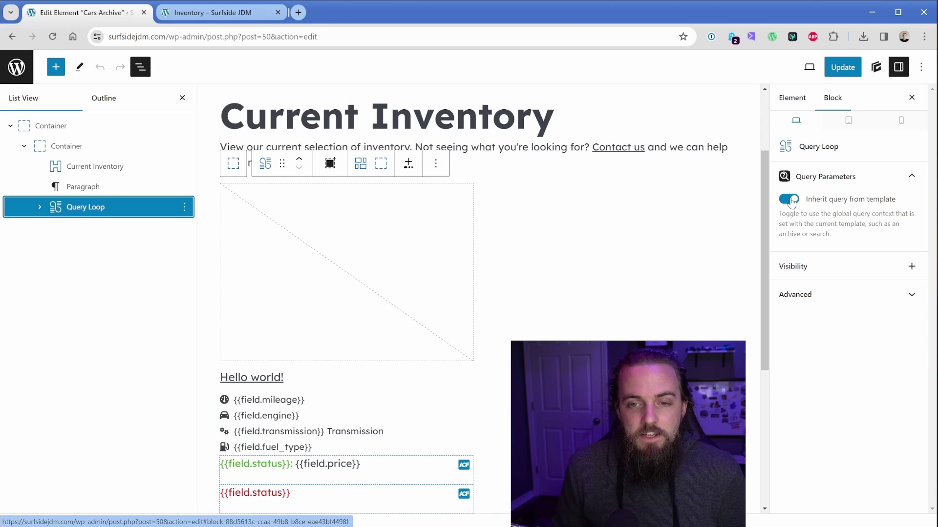
scroll(762, 204, down, 5)
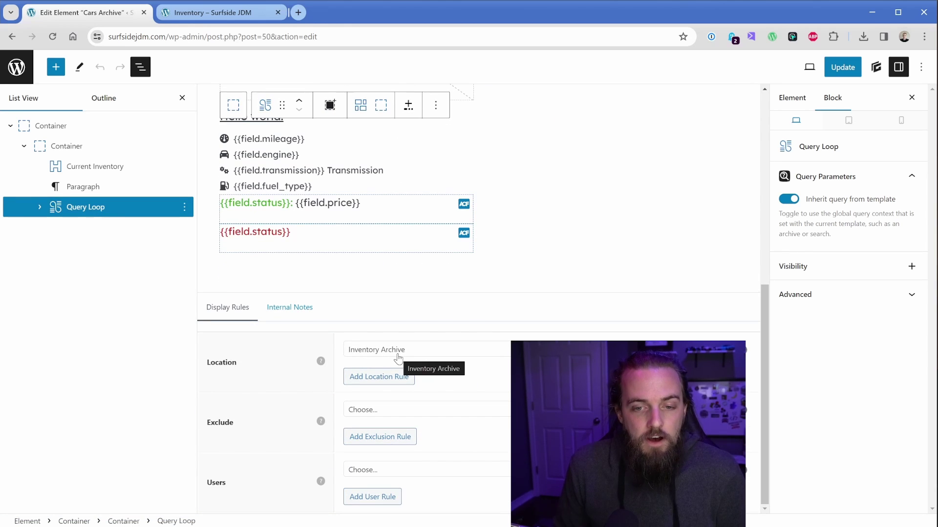
drag(762, 323, 766, 210)
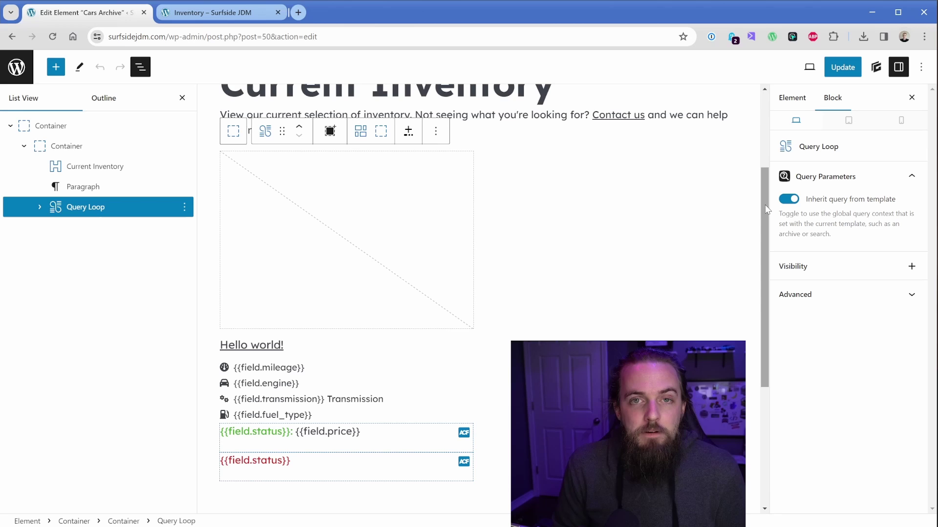
click(357, 230)
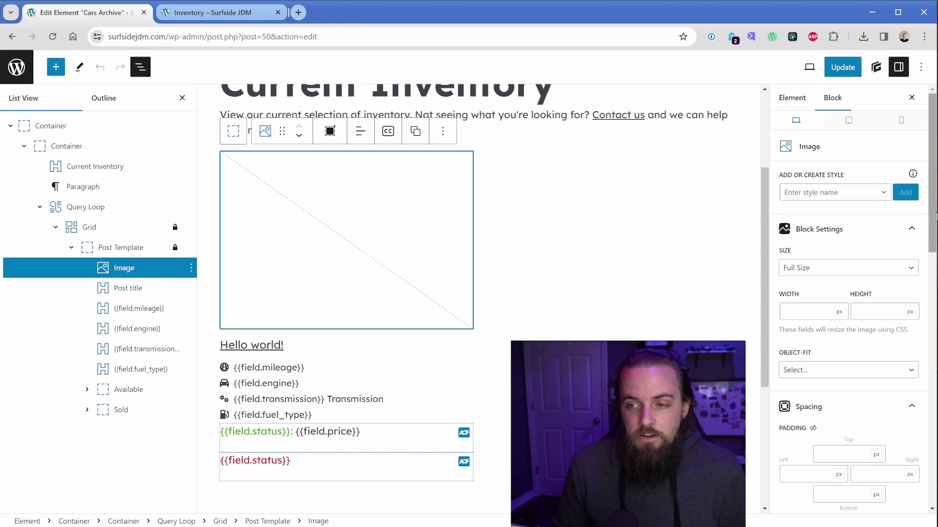
Keep the image link source as Single post, then select the post title and mileage line blocks
drag(932, 215, 922, 456)
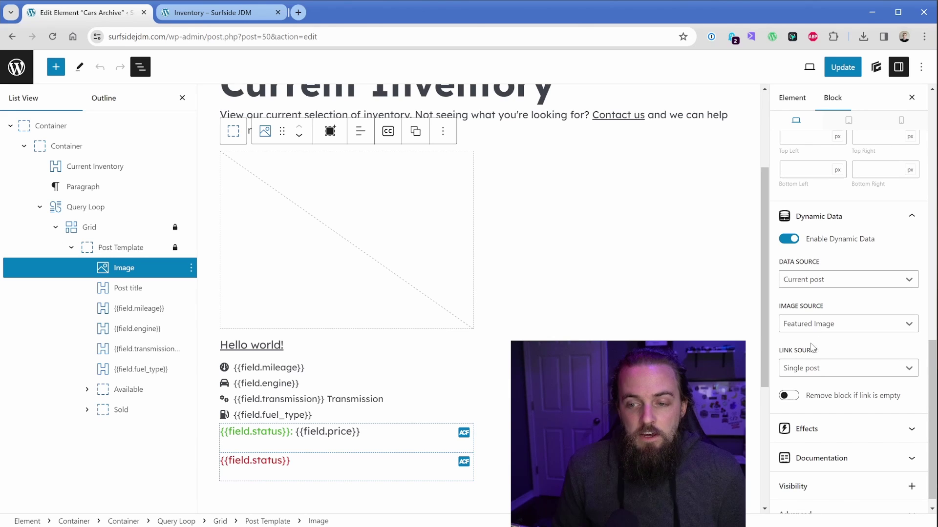
click(818, 371)
click(819, 369)
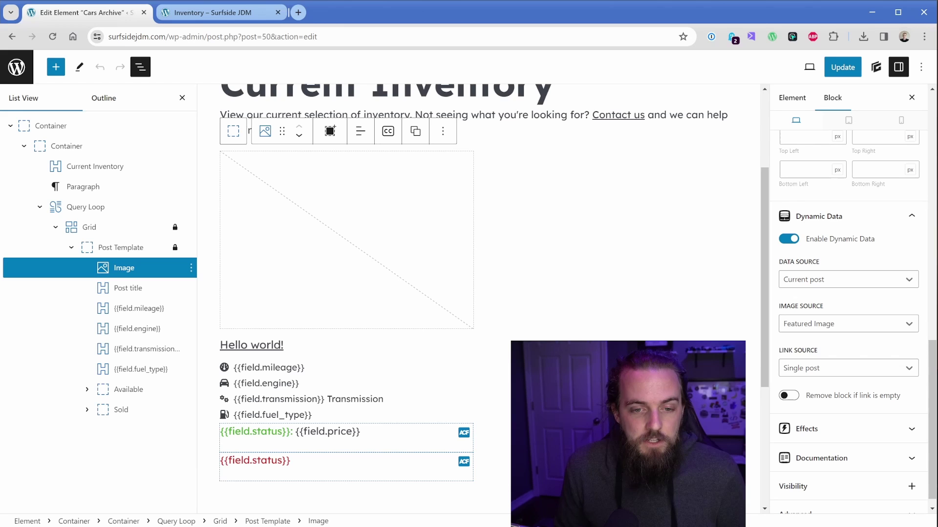
click(271, 348)
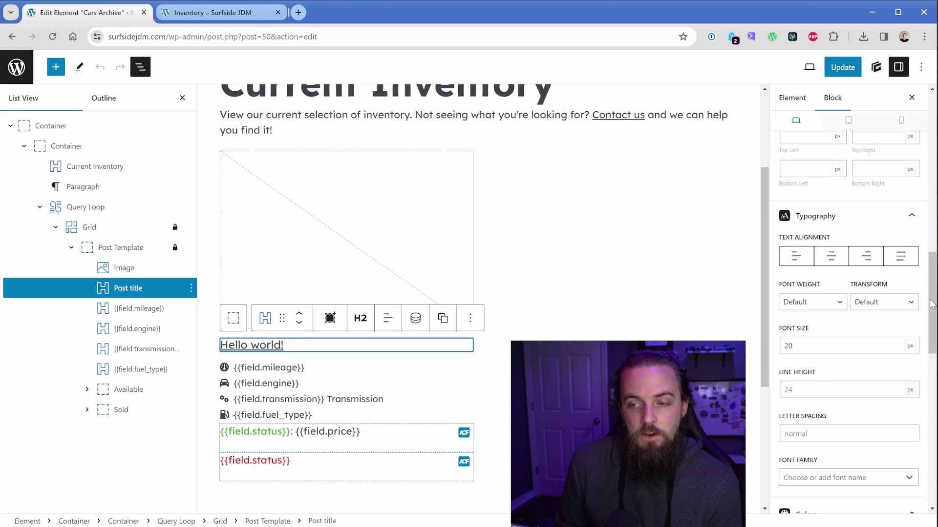
scroll(855, 293, down, 10)
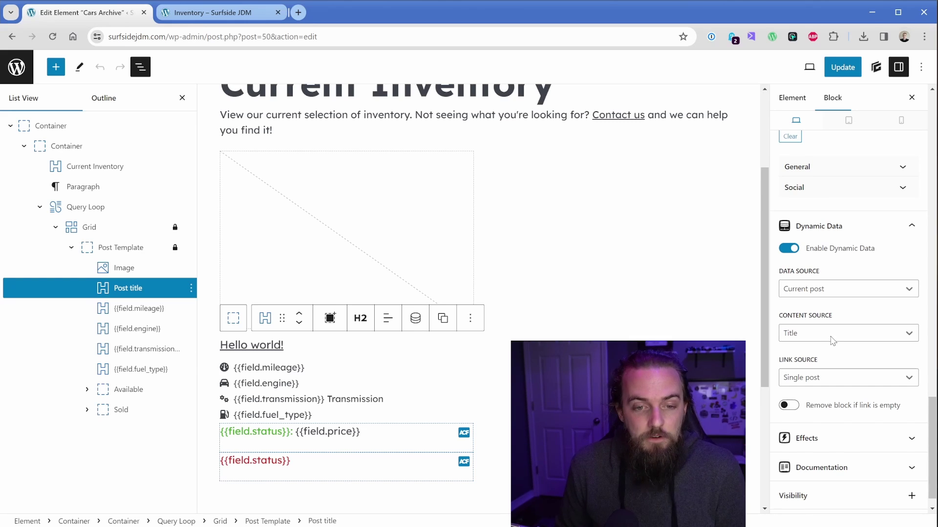
click(126, 309)
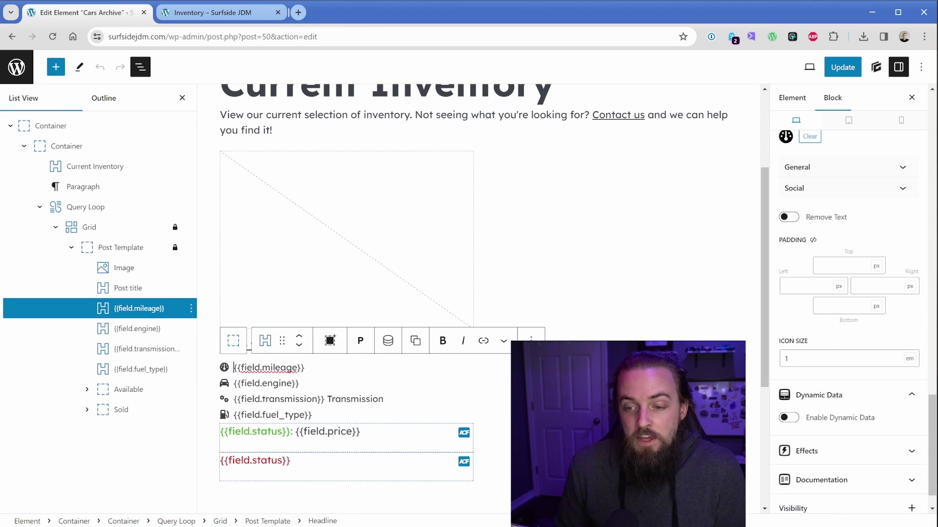
Highlight the {{field.mileage}} tag and the field tag on the next detail line
scroll(828, 344, up, 3)
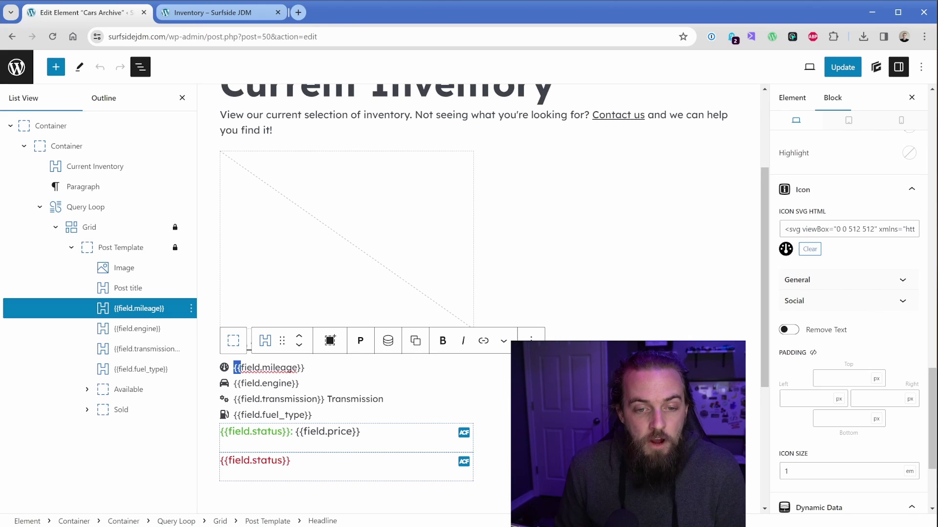
click(254, 367)
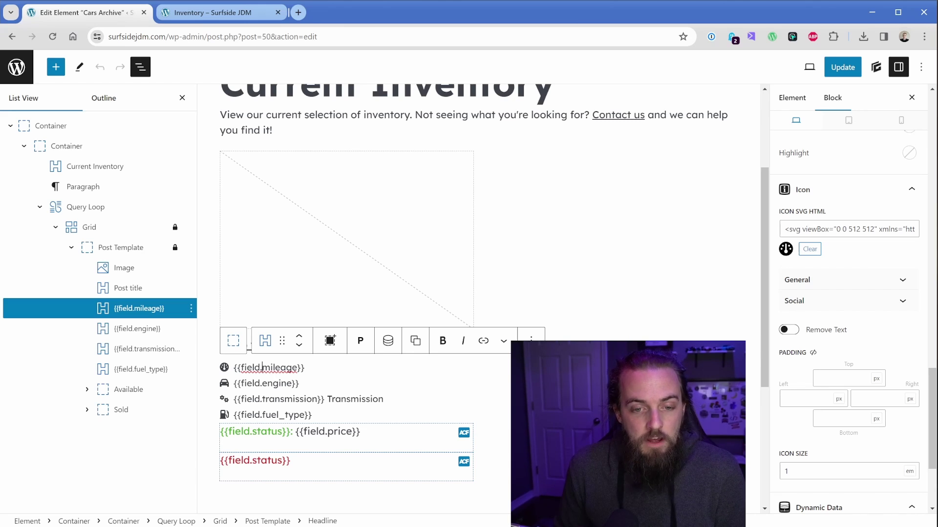
drag(261, 367, 297, 368)
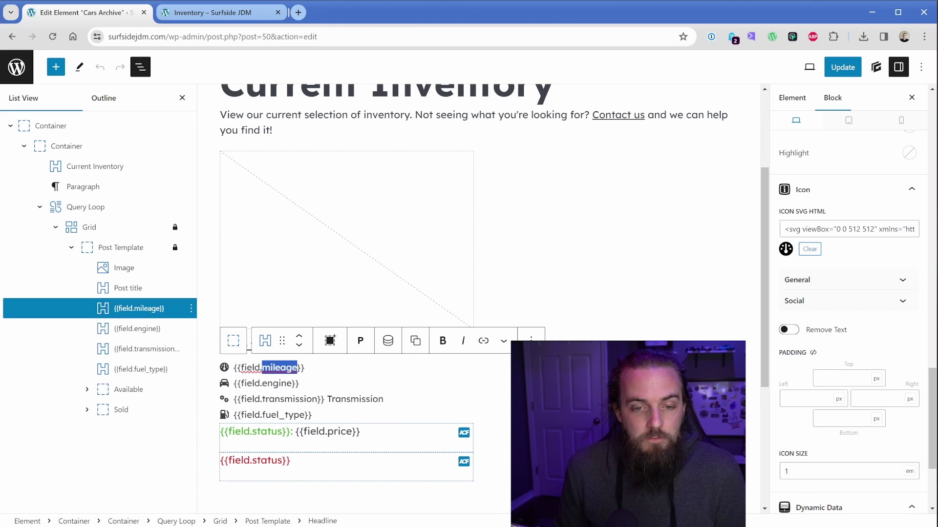
drag(263, 383, 384, 399)
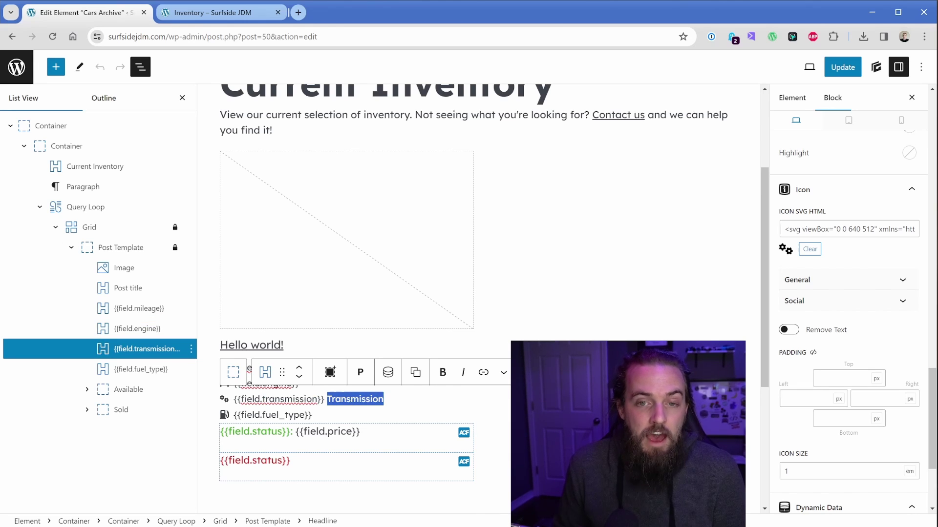
click(199, 15)
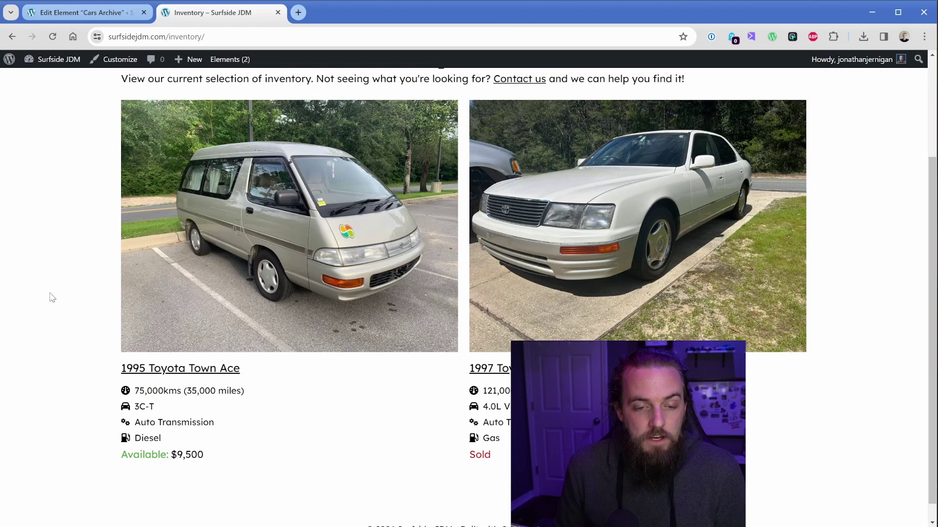
drag(135, 426, 218, 428)
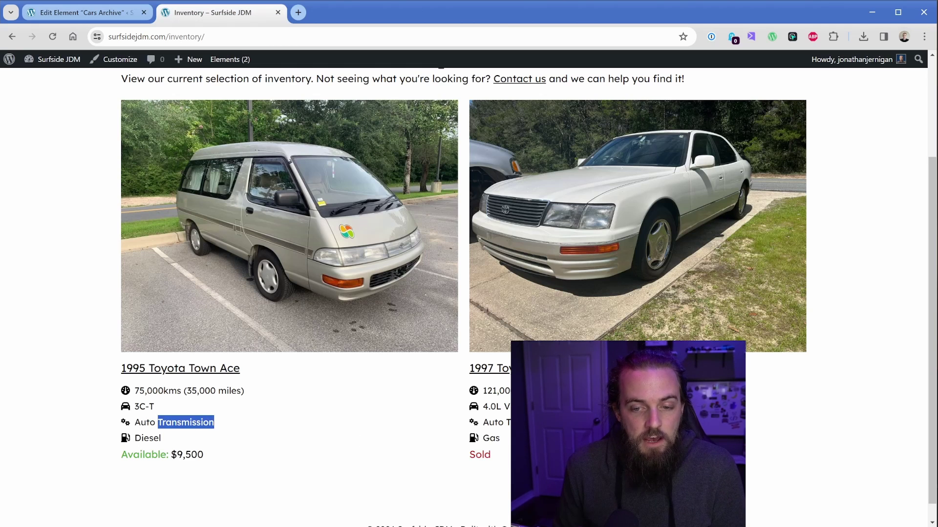
drag(483, 424, 504, 424)
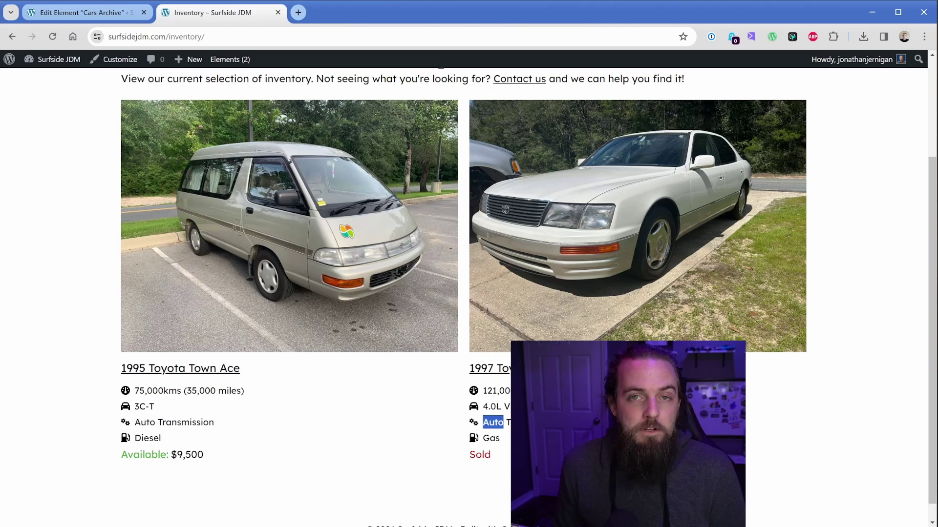
drag(158, 424, 272, 422)
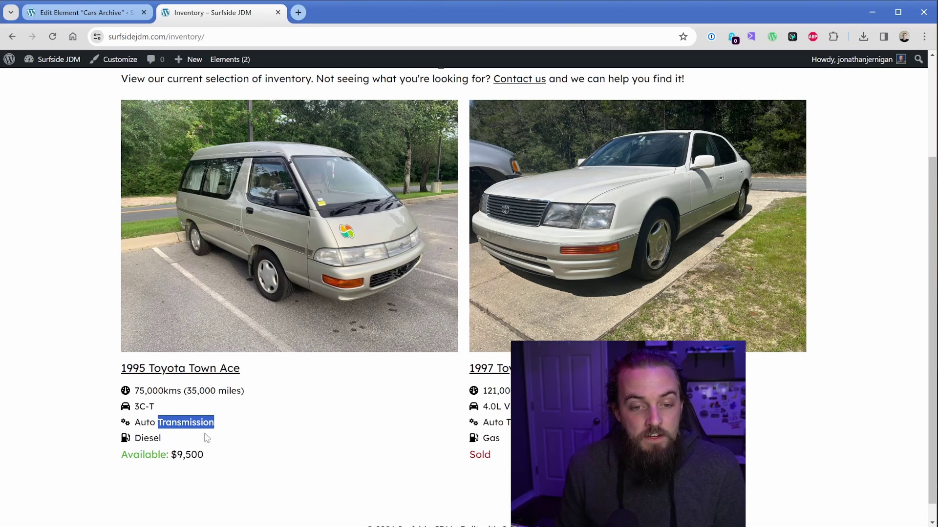
drag(135, 438, 236, 449)
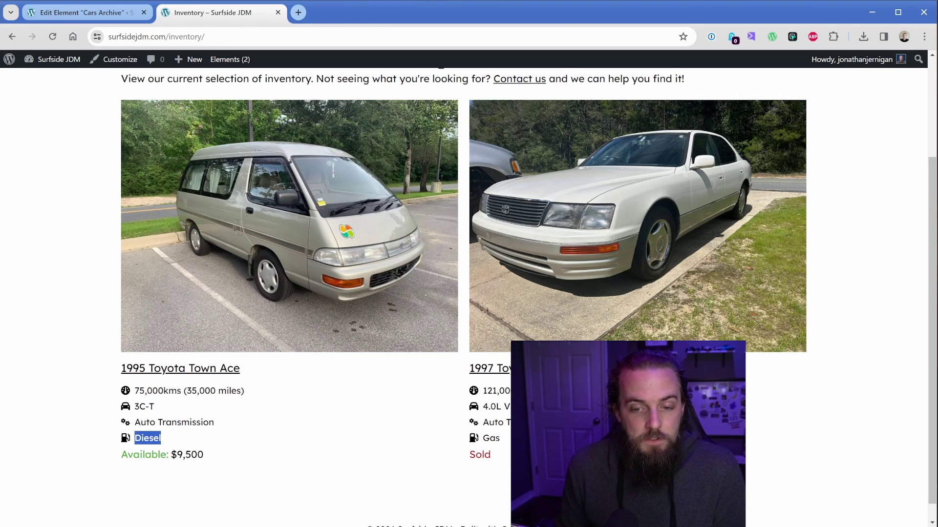
Select the whole {{field.fuel_type}} text in the Cars Archive template
drag(483, 438, 537, 447)
key(ctrl+Page_Up)
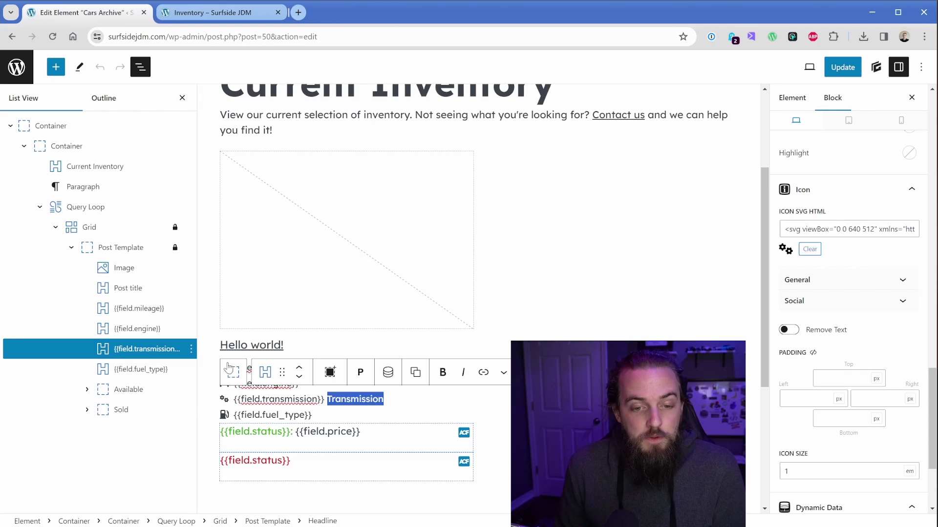
click(309, 415)
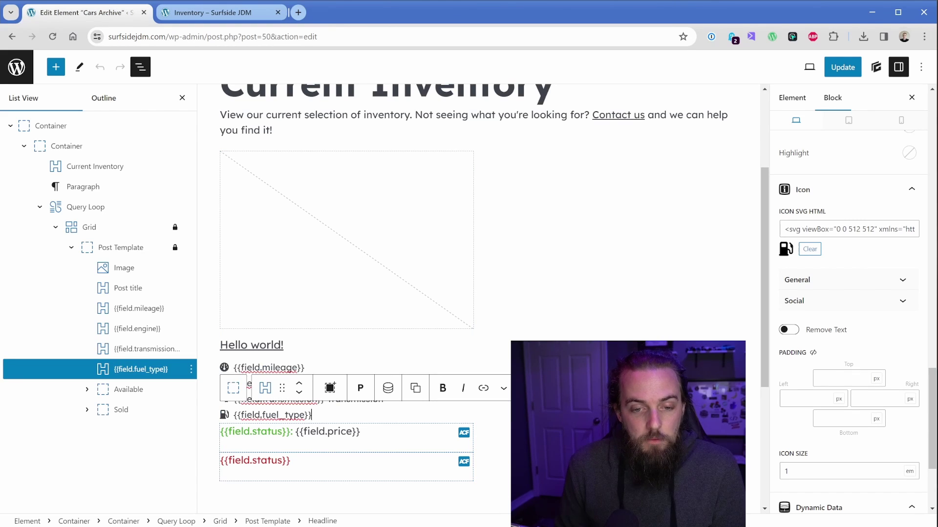
triple_click(331, 416)
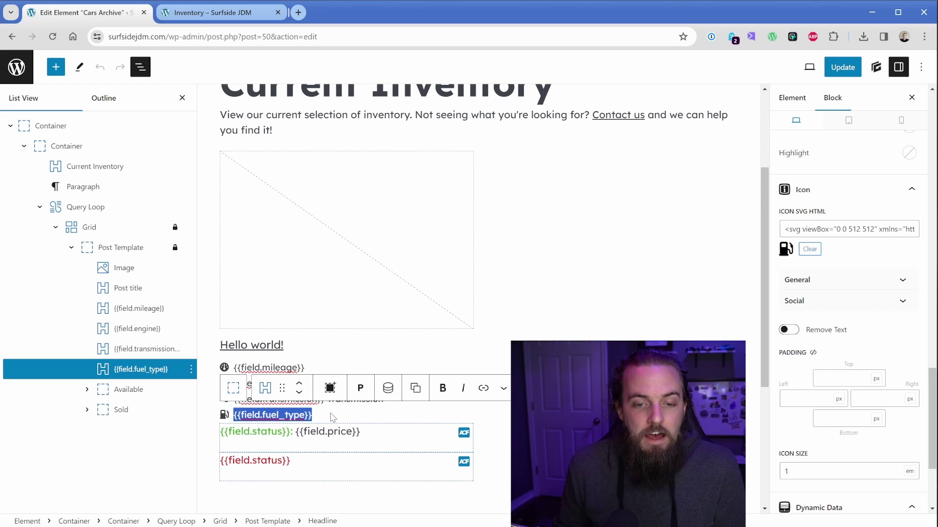
Open the 1995 Toyota Town Ace's edit screen in a new admin tab
middle_click(17, 67)
click(207, 14)
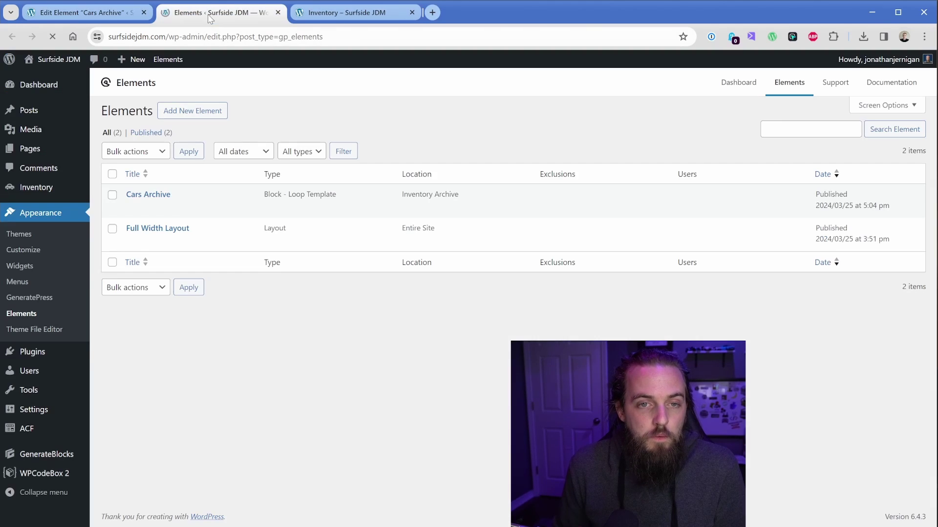
click(57, 190)
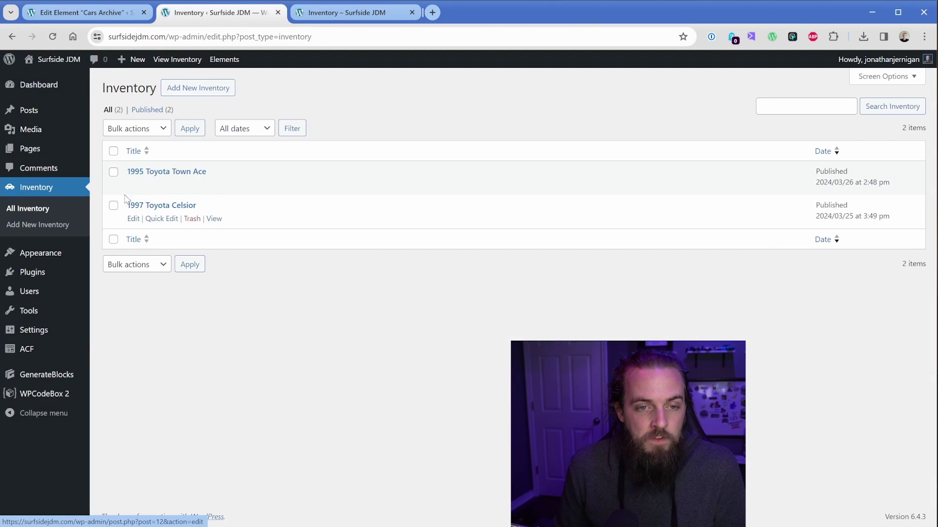
click(130, 184)
scroll(96, 344, down, 3)
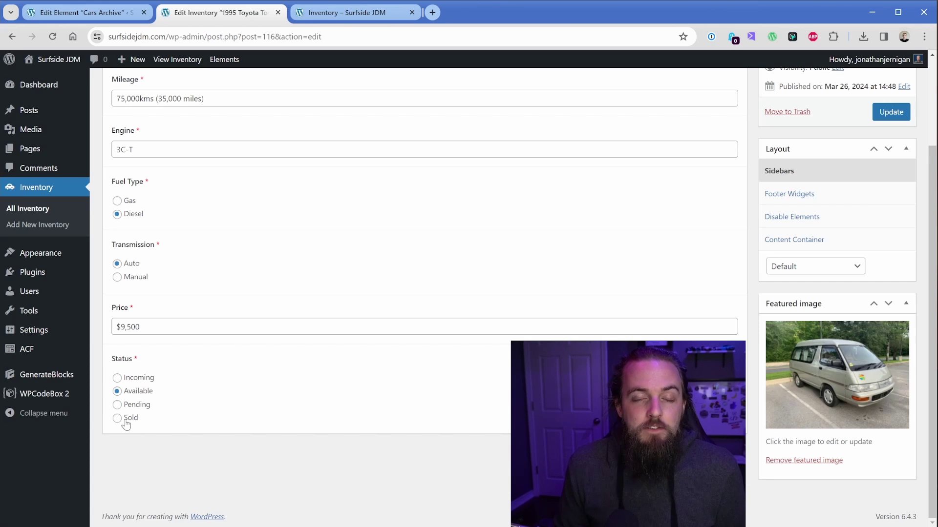
Inspect the Available and Sold containers' advanced settings and the {{field.status}} headline
click(116, 19)
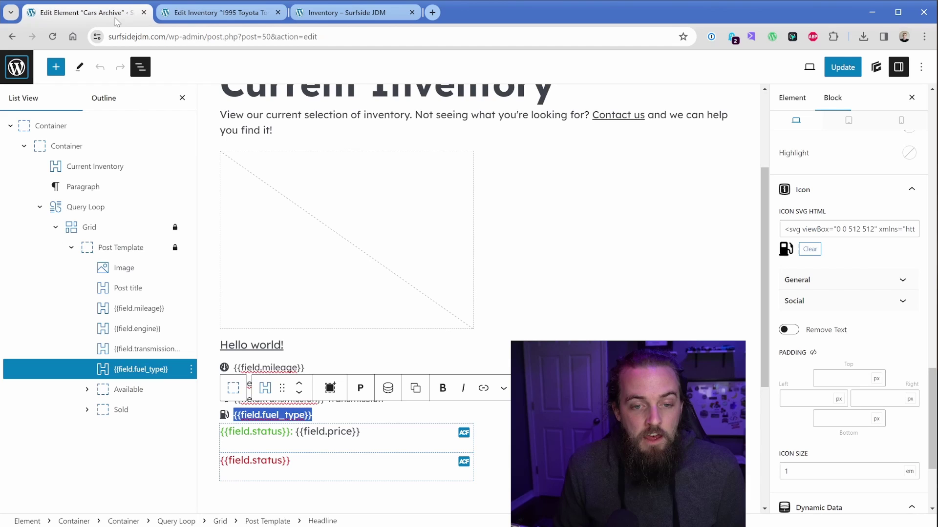
click(138, 397)
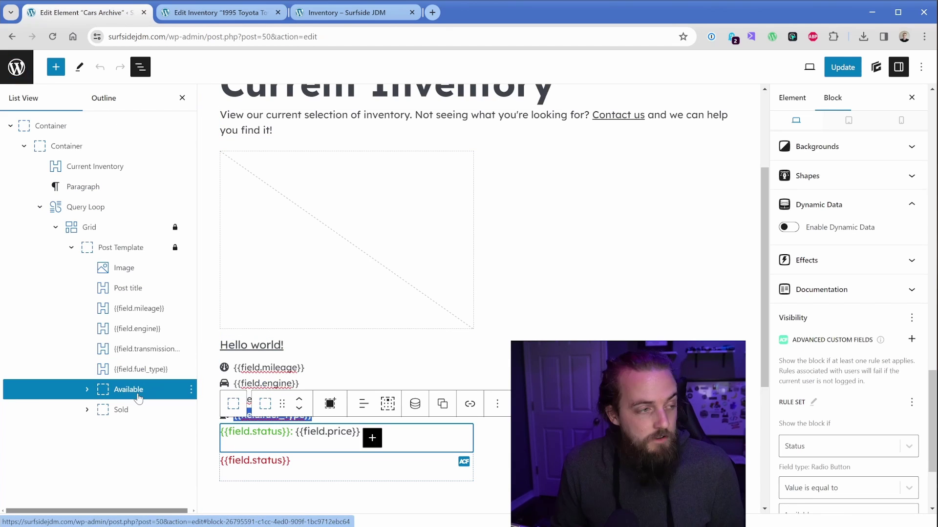
scroll(932, 398, down, 3)
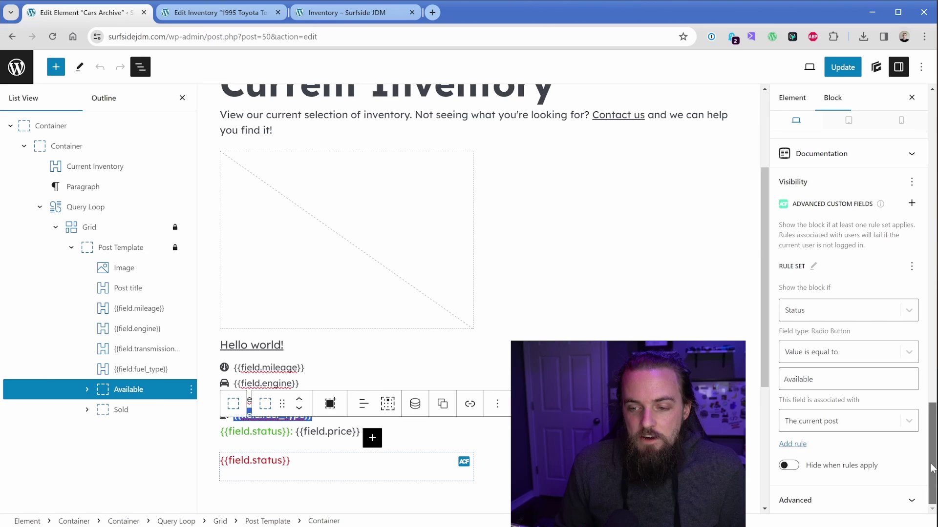
click(847, 508)
scroll(840, 437, down, 2)
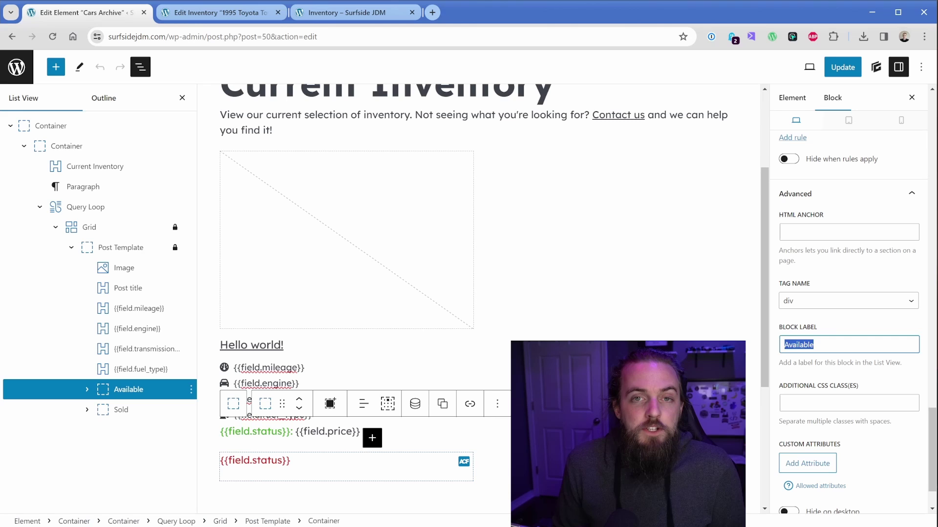
click(115, 410)
click(113, 392)
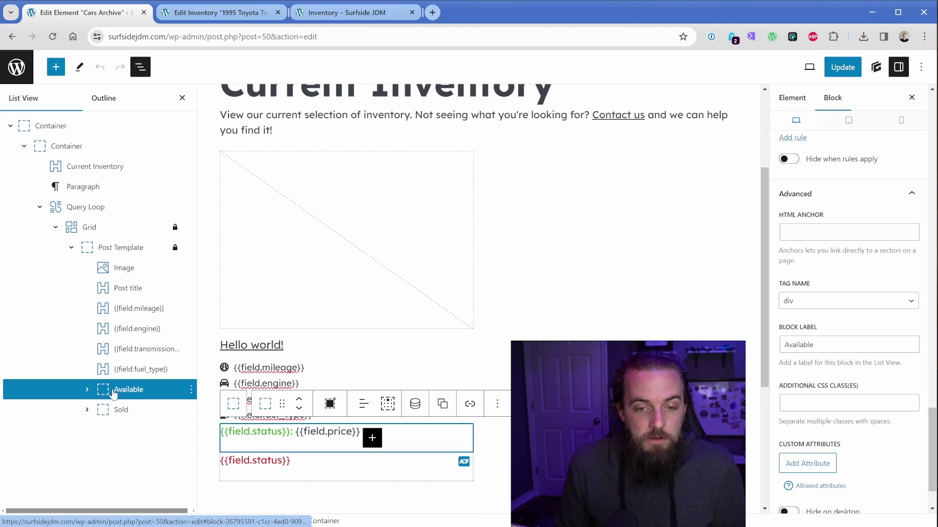
click(233, 432)
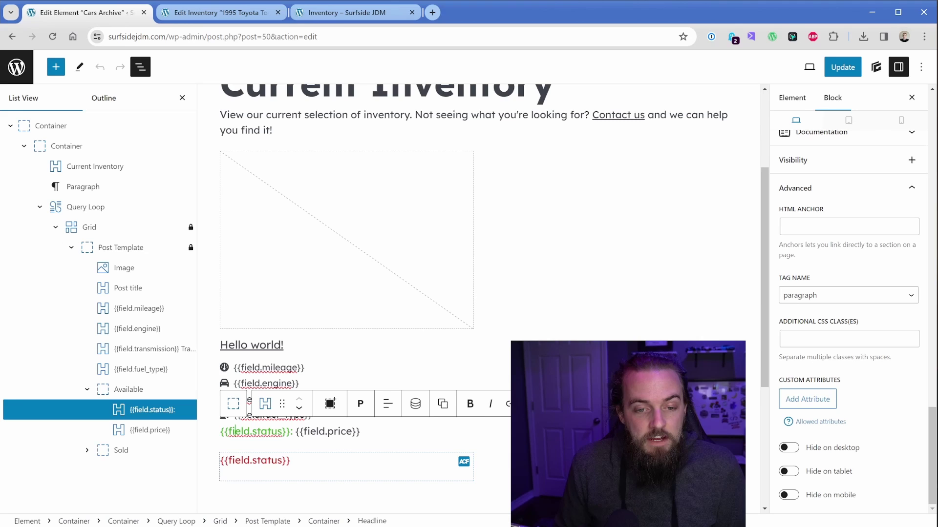
key(shift+Right)
key(shift+Right)
key(shift+Right)
key(shift+Right)
key(shift+Right)
key(shift+Right)
key(shift+Right)
key(shift+Right)
key(shift+Right)
key(shift+Right)
key(shift+Right)
key(shift+Right)
key(shift+Right)
key(shift+Right)
key(shift+Right)
key(shift+Right)
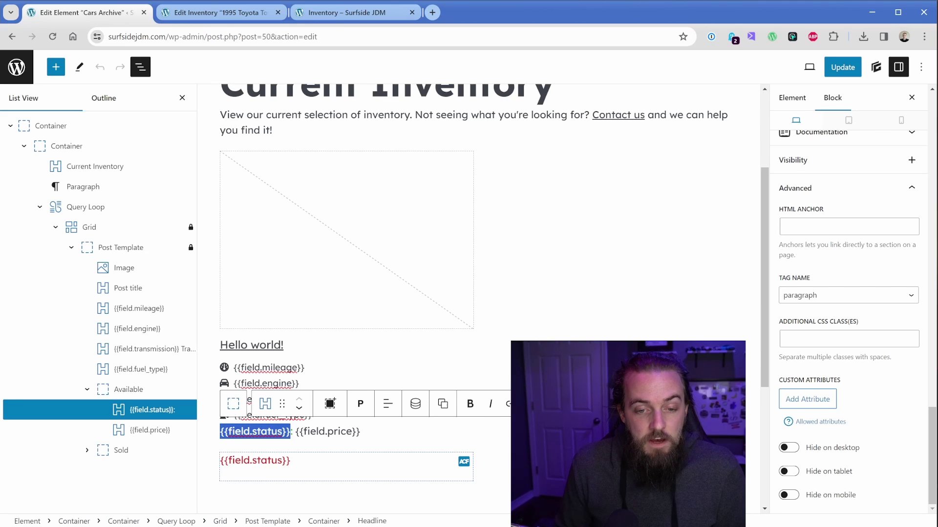
click(271, 432)
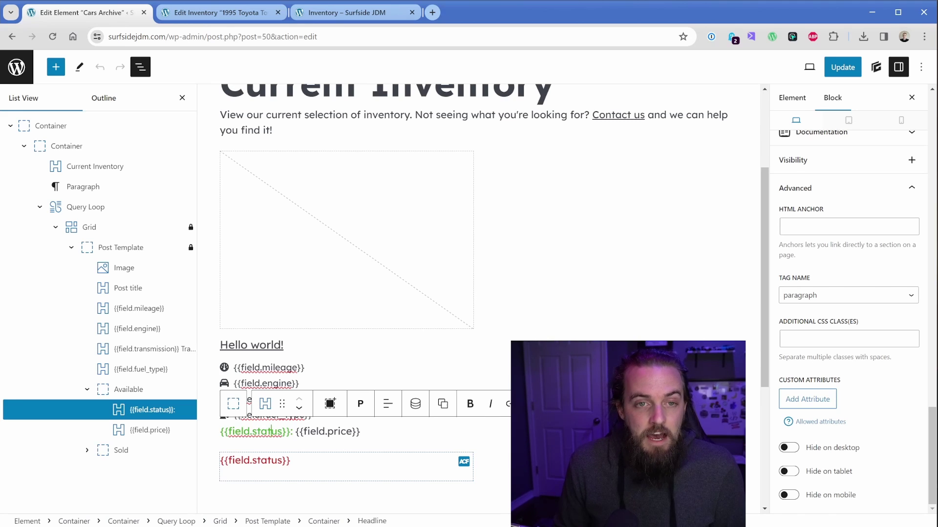
Compare the Town Ace's field values and the live page's Available label with the template
click(220, 15)
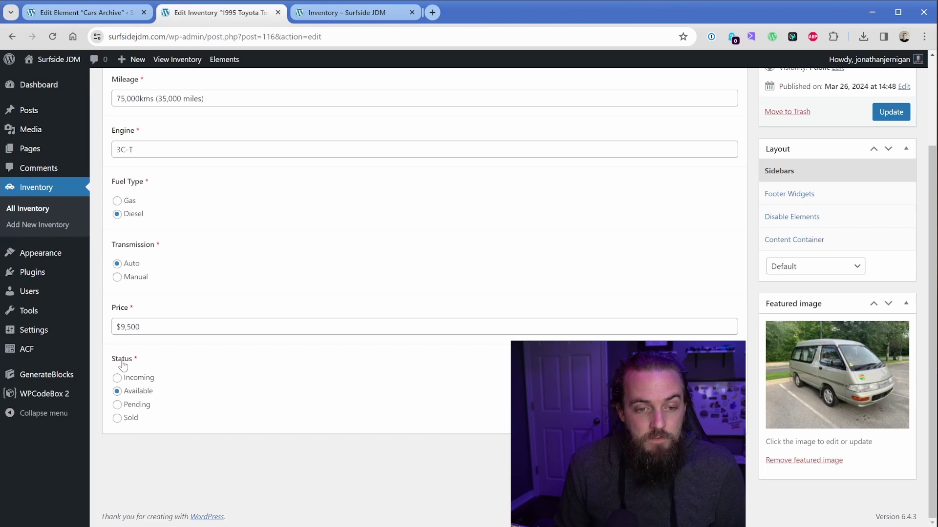
click(83, 13)
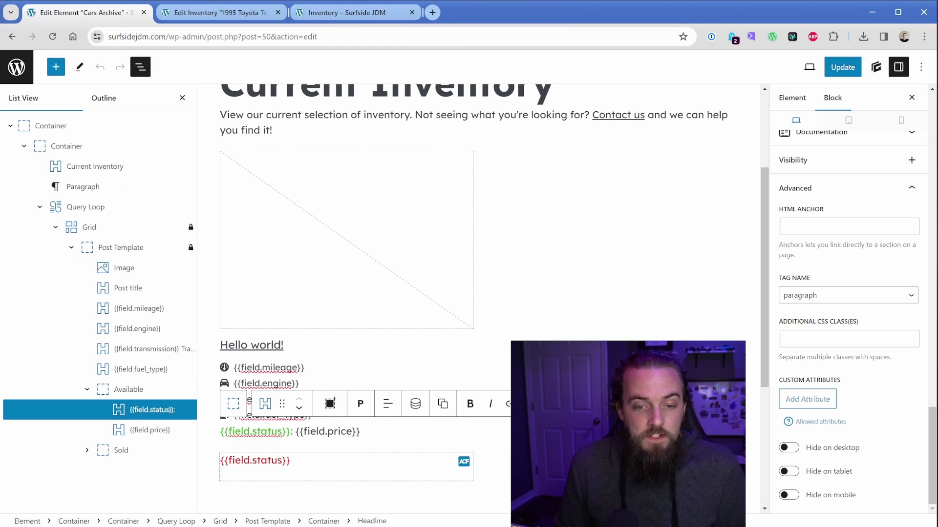
click(365, 13)
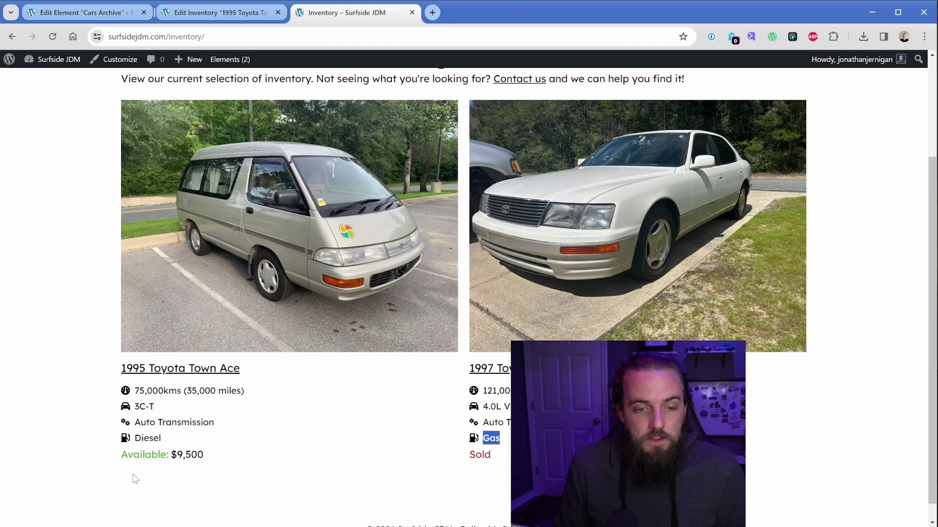
double_click(143, 454)
click(276, 460)
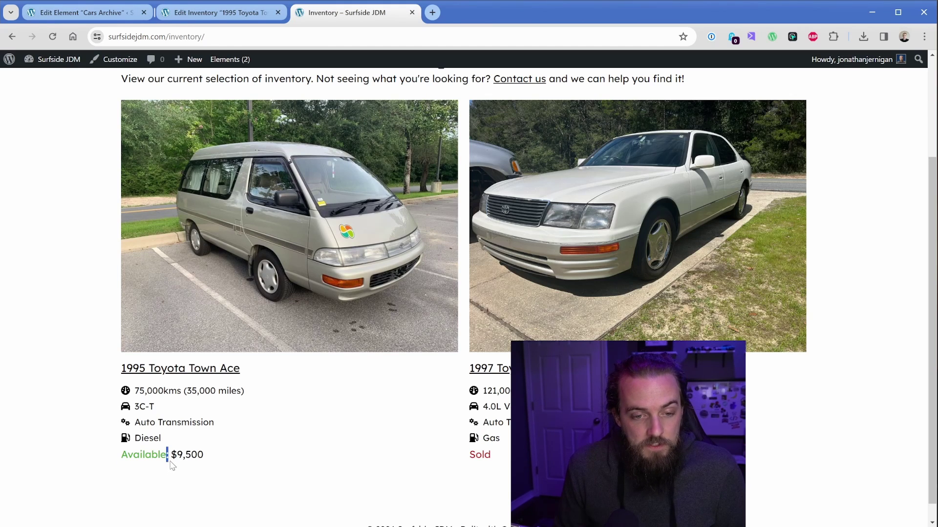
click(86, 12)
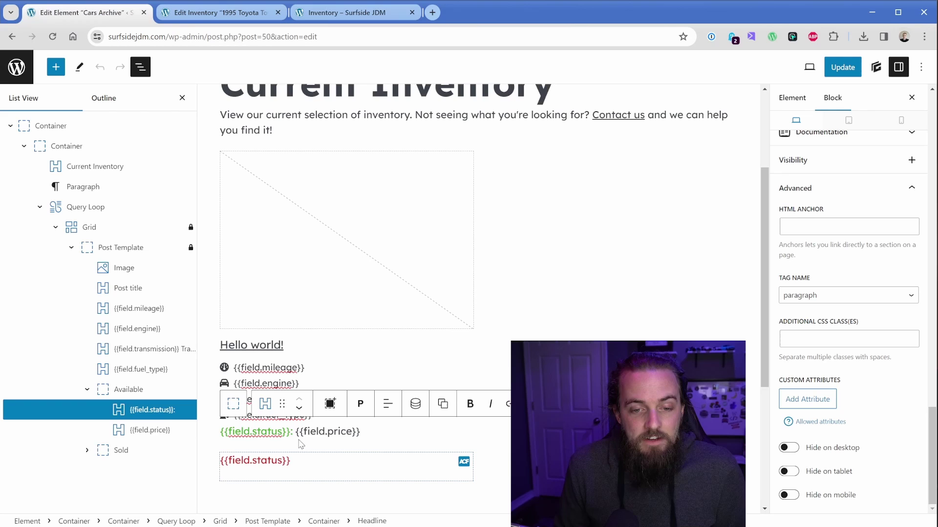
Select the {{field.price}} block, then the Available and Sold containers
drag(295, 432, 365, 438)
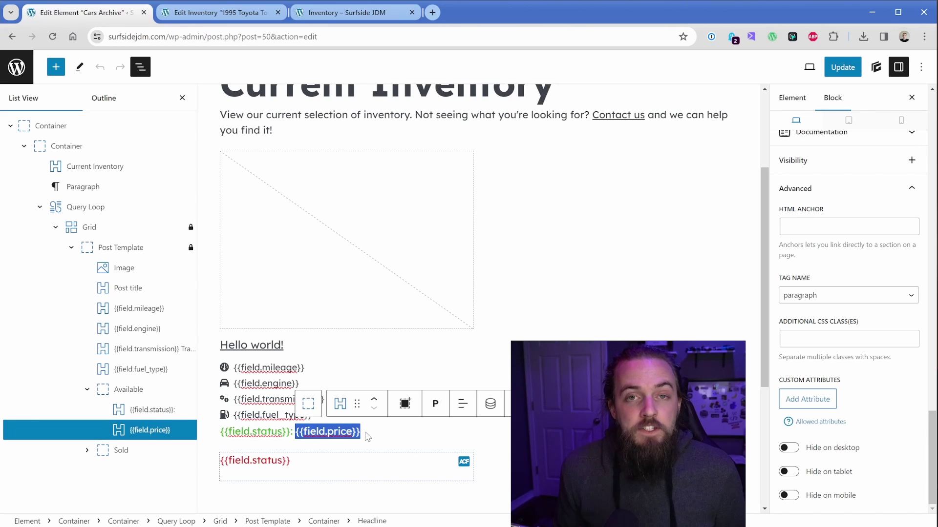
click(121, 395)
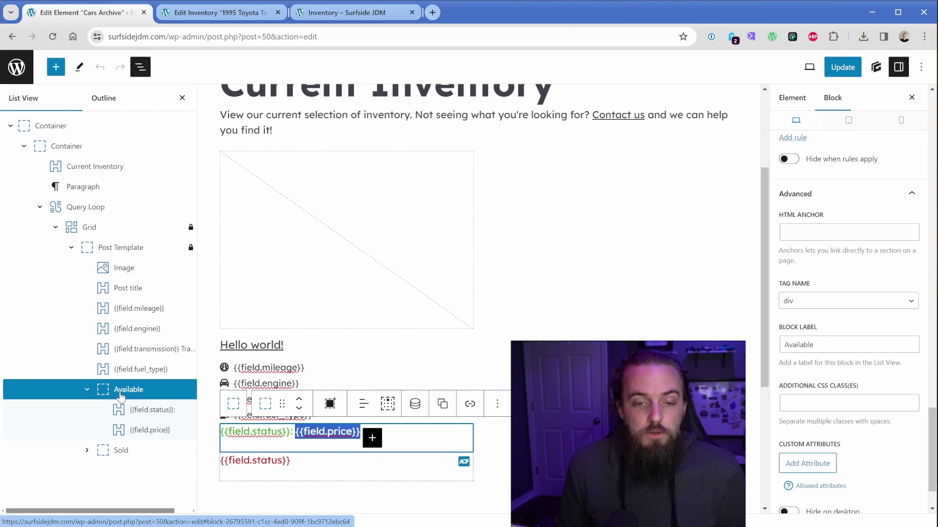
click(121, 455)
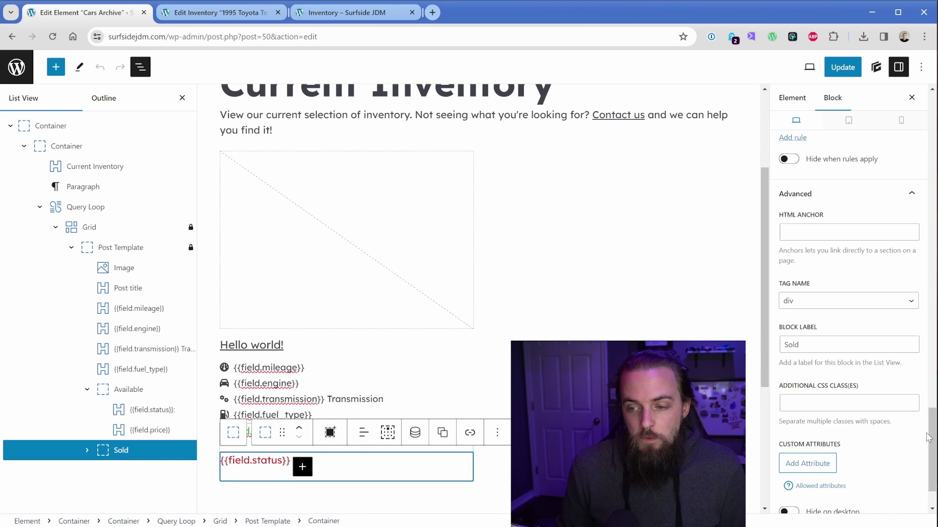
Give the Sold container an ACF visibility rule: Status is equal to Sold
drag(933, 435, 933, 375)
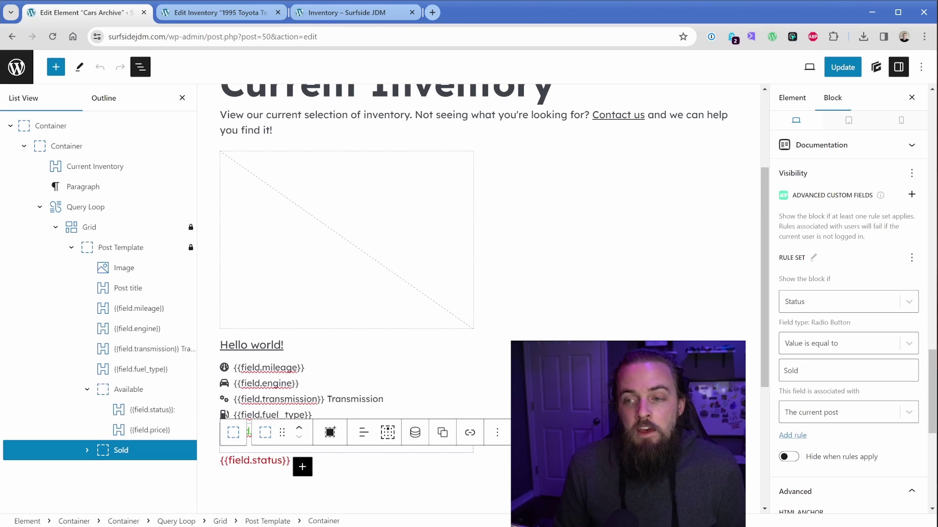
click(911, 194)
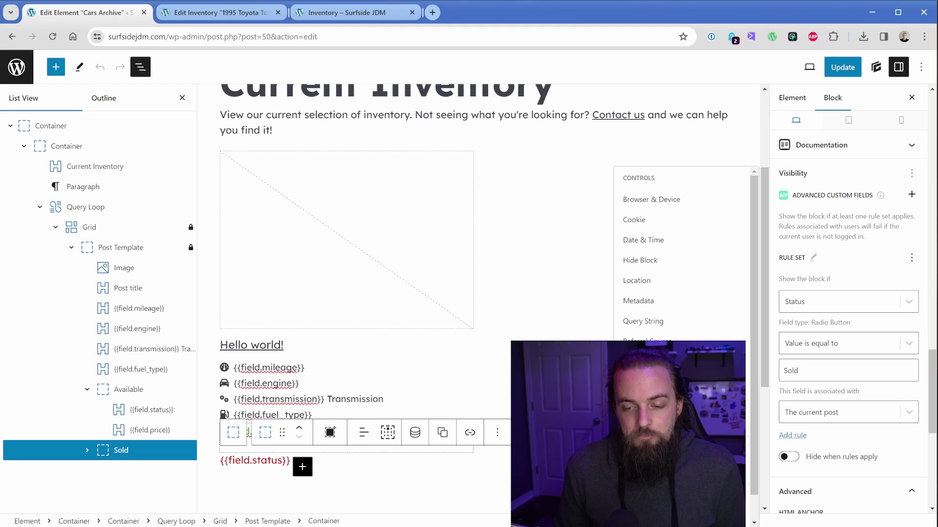
click(842, 279)
click(844, 306)
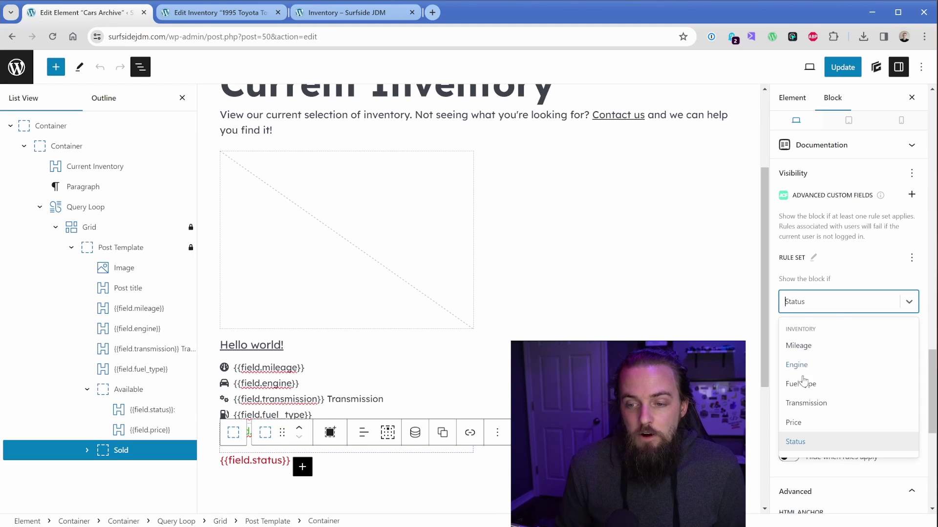
click(796, 441)
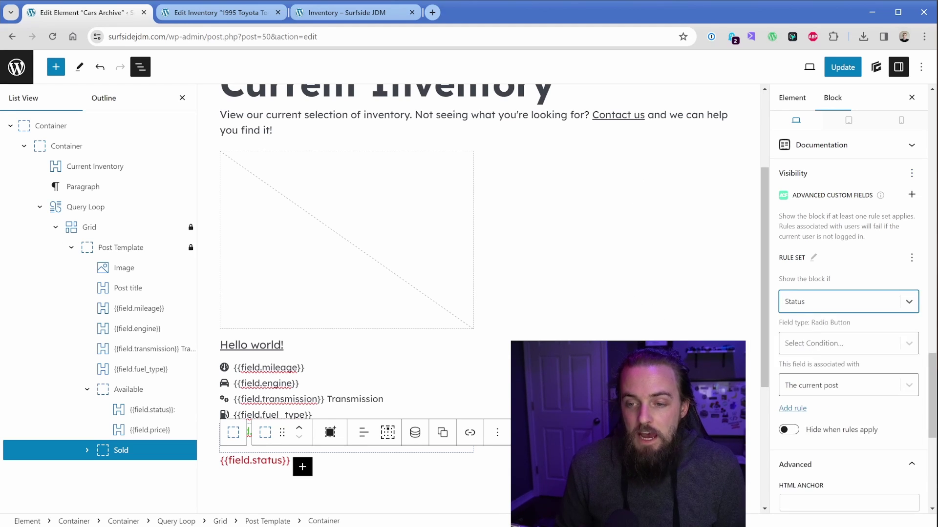
click(825, 348)
click(826, 411)
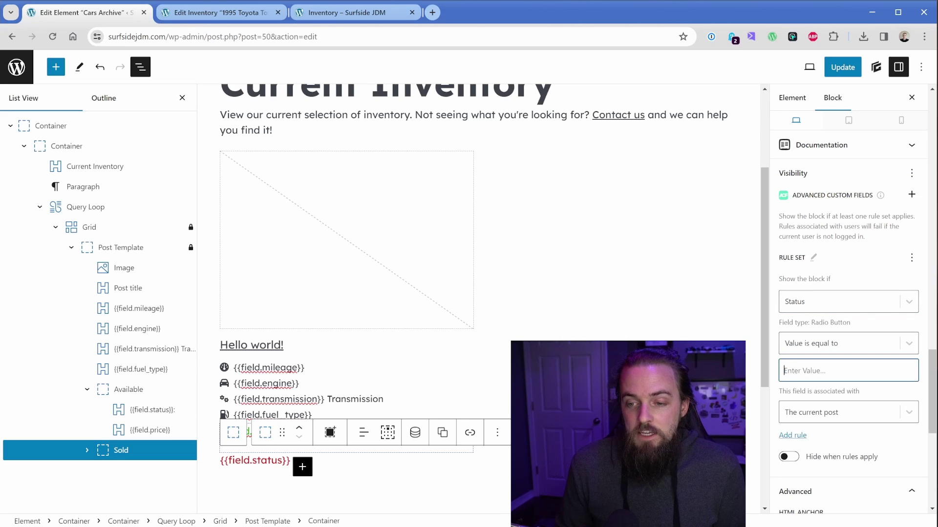
text(Sold)
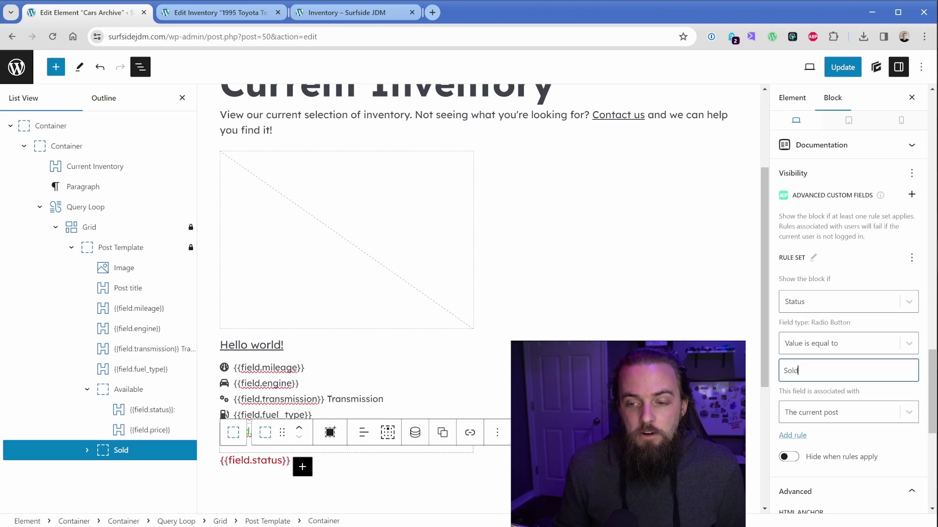
Verify the Available container's rule value is Available and save the Cars Archive element
click(191, 391)
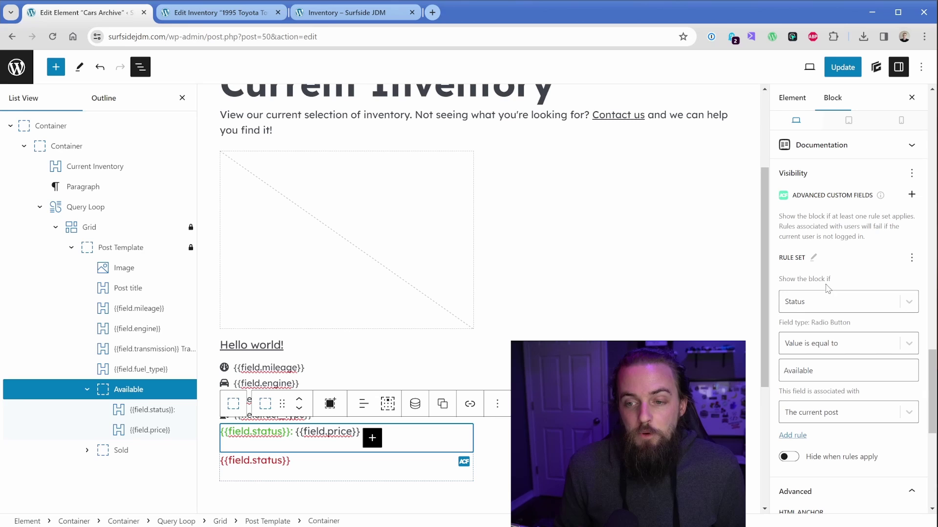
click(839, 302)
click(841, 306)
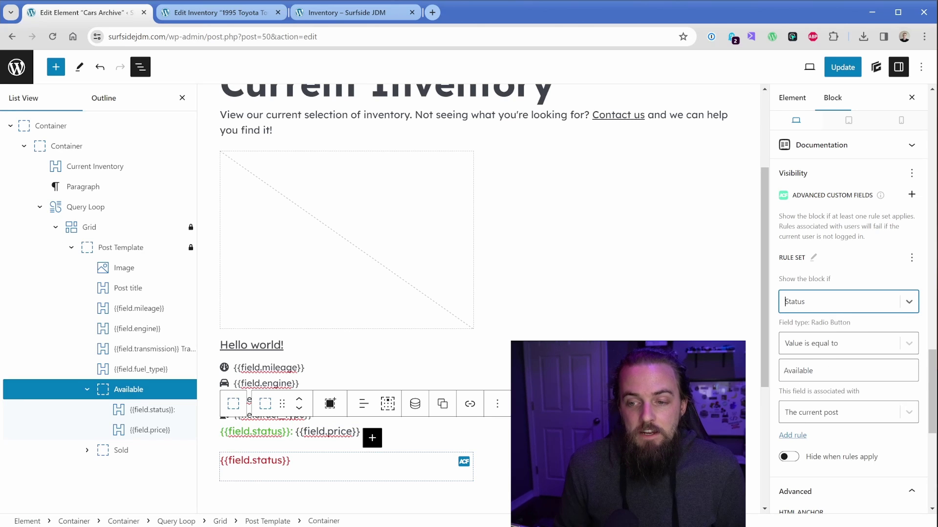
double_click(798, 370)
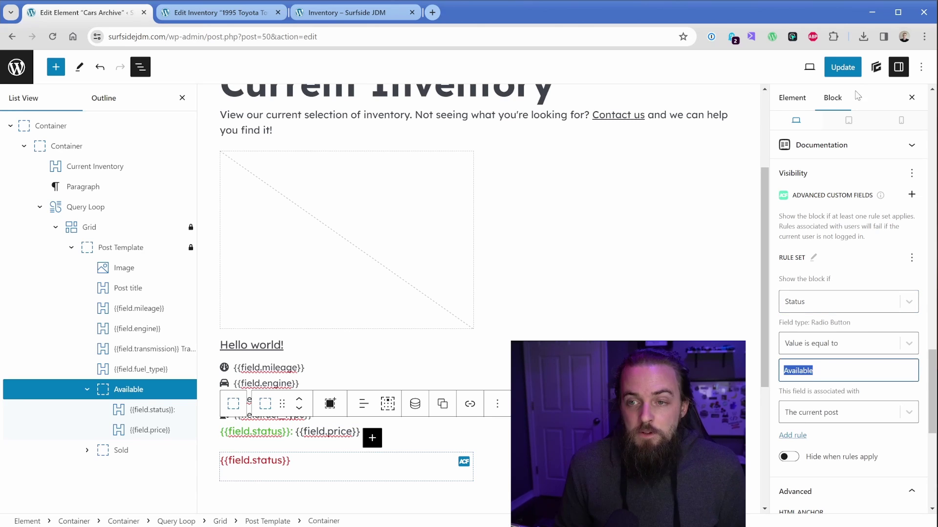
click(843, 67)
Reload the live inventory page, then change the Town Ace's Status to Sold and update it
click(348, 14)
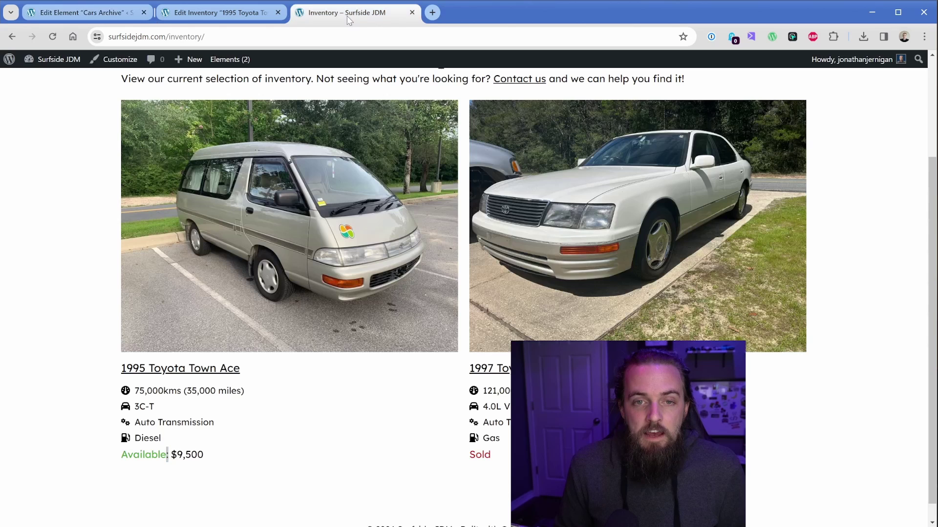
click(52, 36)
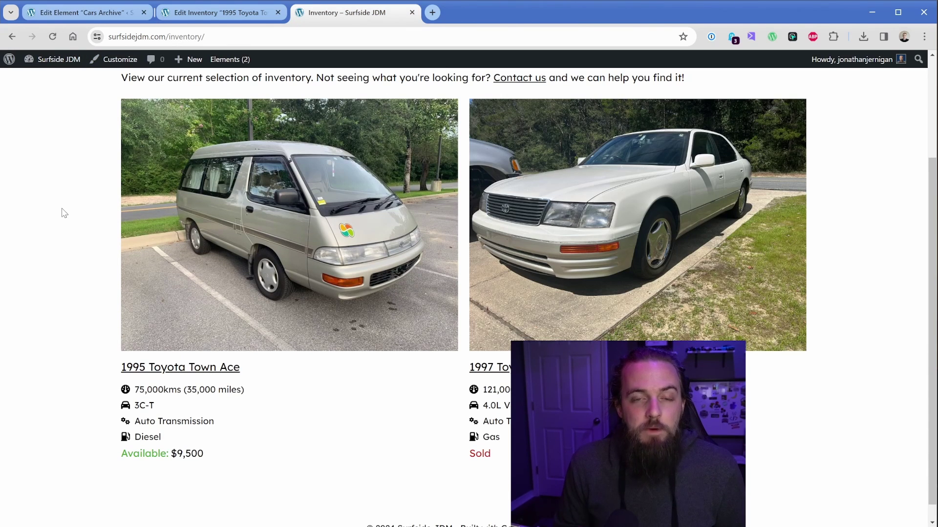
click(237, 16)
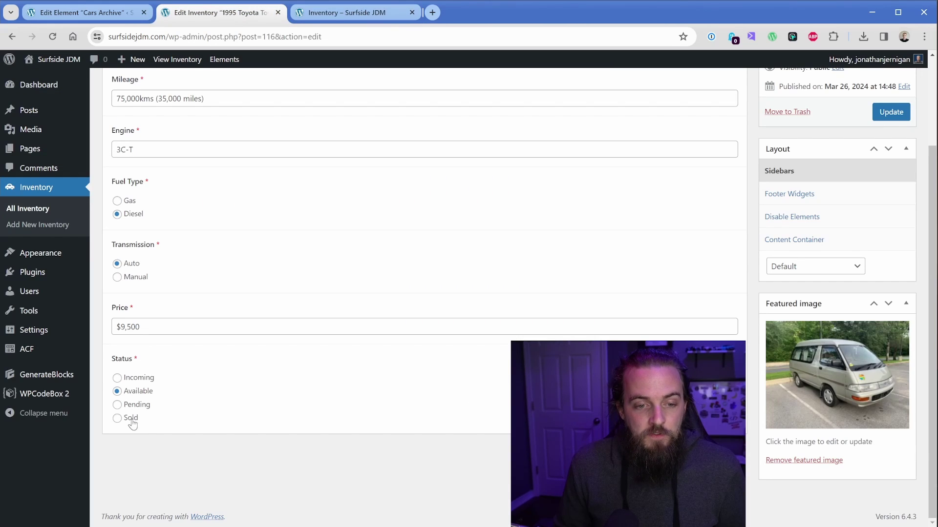
click(131, 419)
click(890, 112)
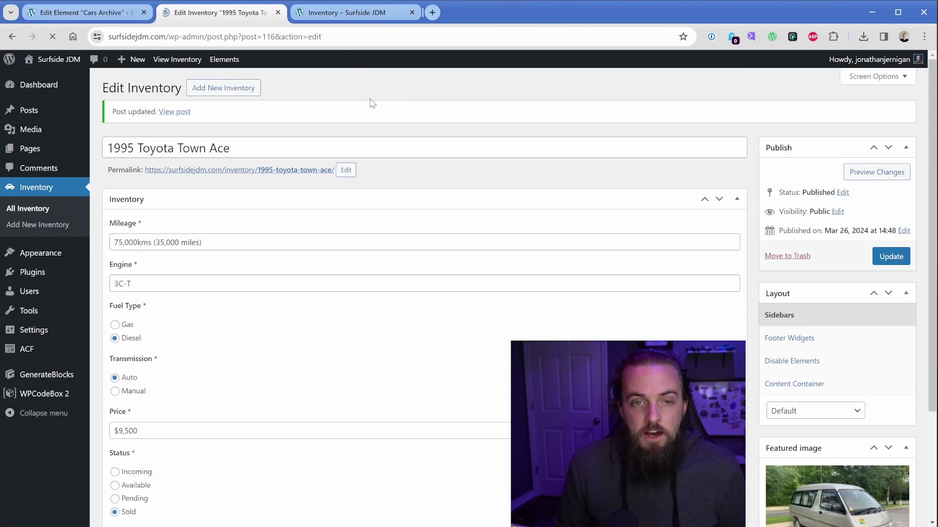
Reload the live inventory page and confirm the Town Ace now reads Sold
click(351, 12)
click(52, 36)
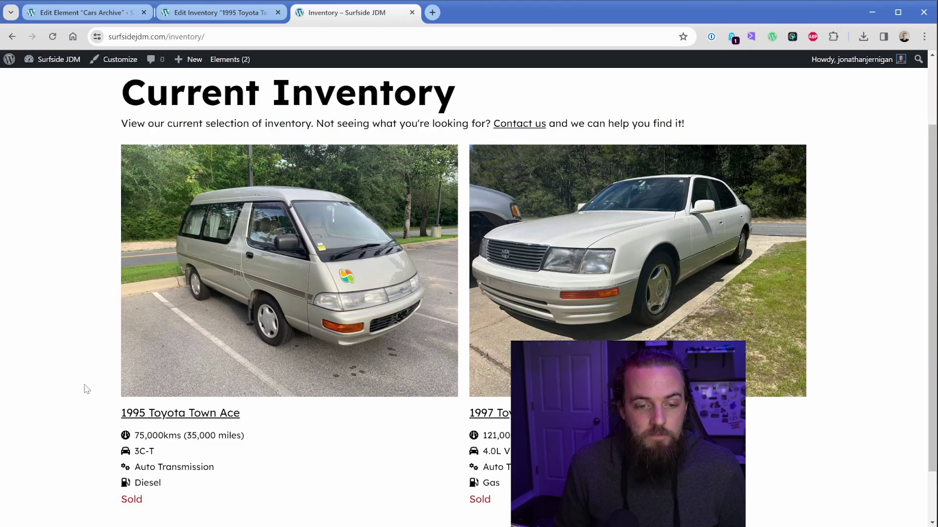
scroll(88, 386, down, 2)
drag(122, 444, 169, 443)
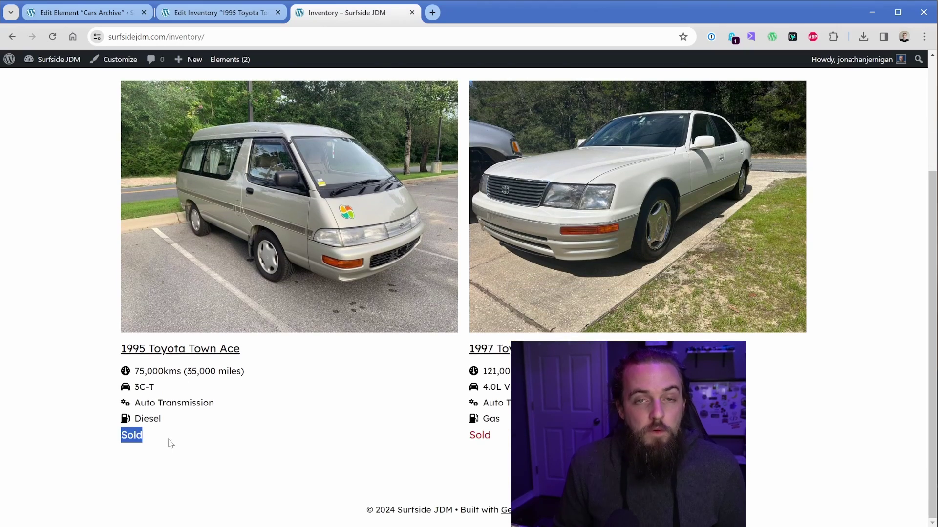
click(170, 444)
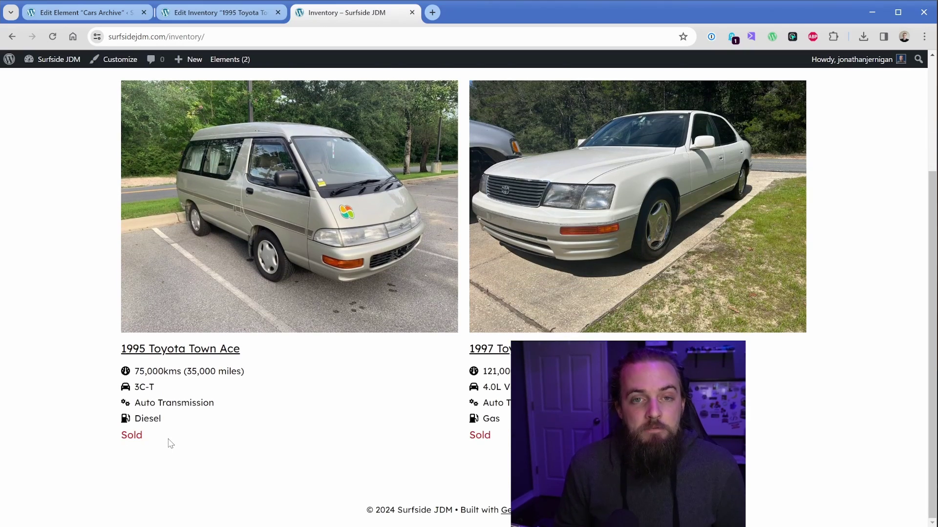